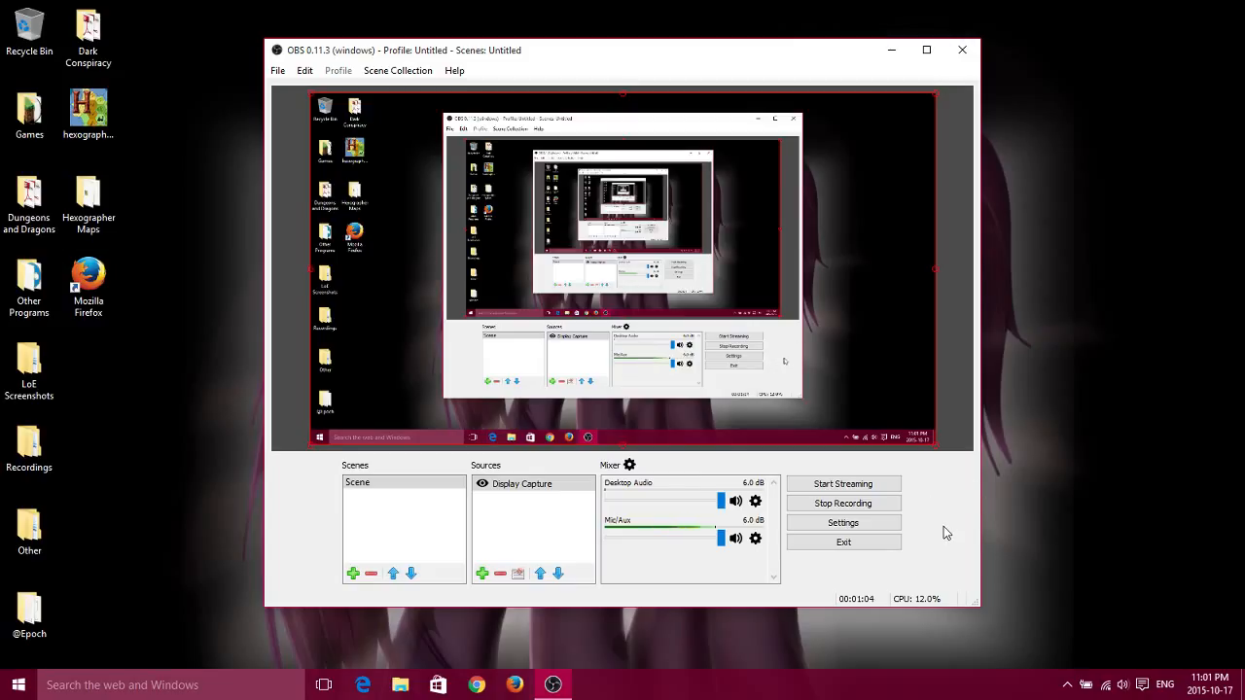
Open the settings and review the available themes, the Stream settings and the Output settings.
{"action": "left_click", "coordinate": [886, 526]}
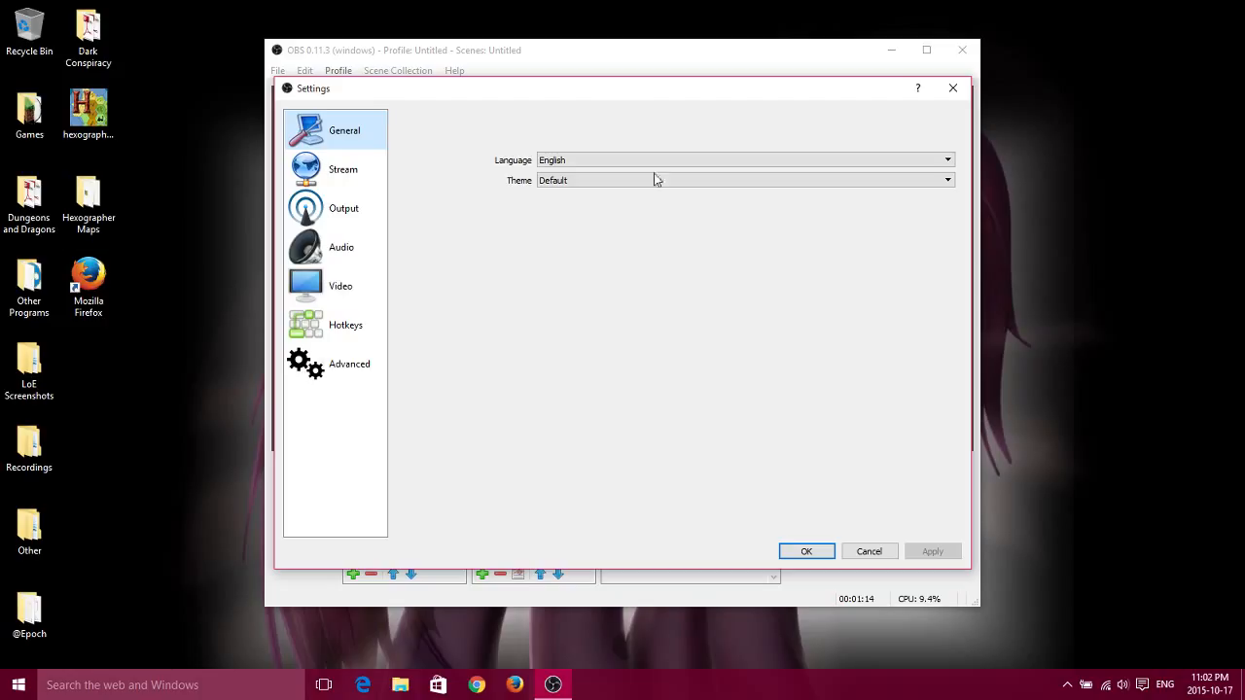
{"action": "left_click", "coordinate": [622, 182]}
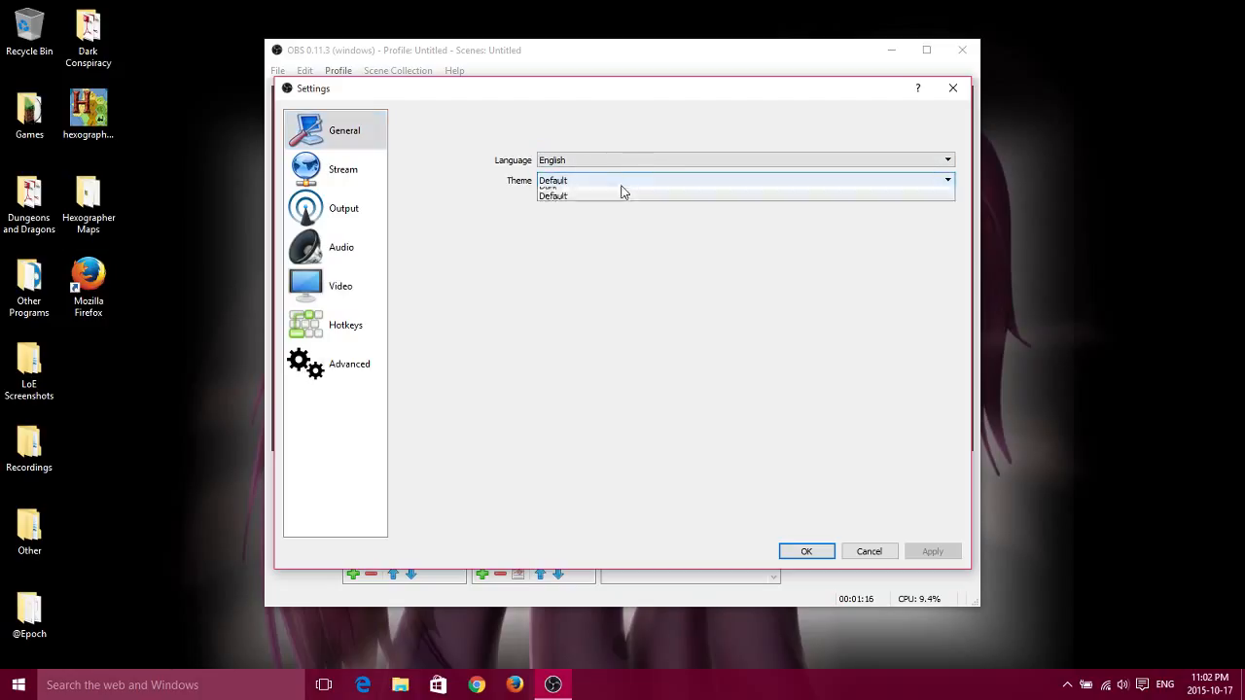
{"action": "left_click", "coordinate": [622, 183]}
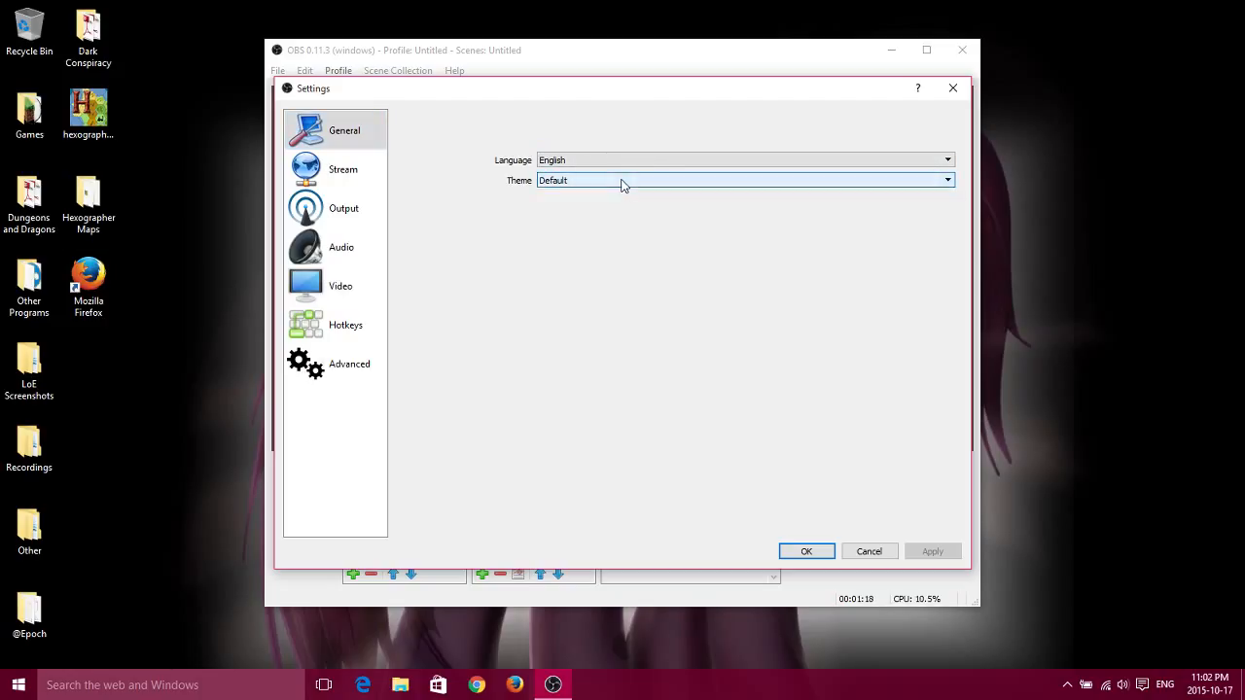
{"action": "left_click", "coordinate": [343, 172]}
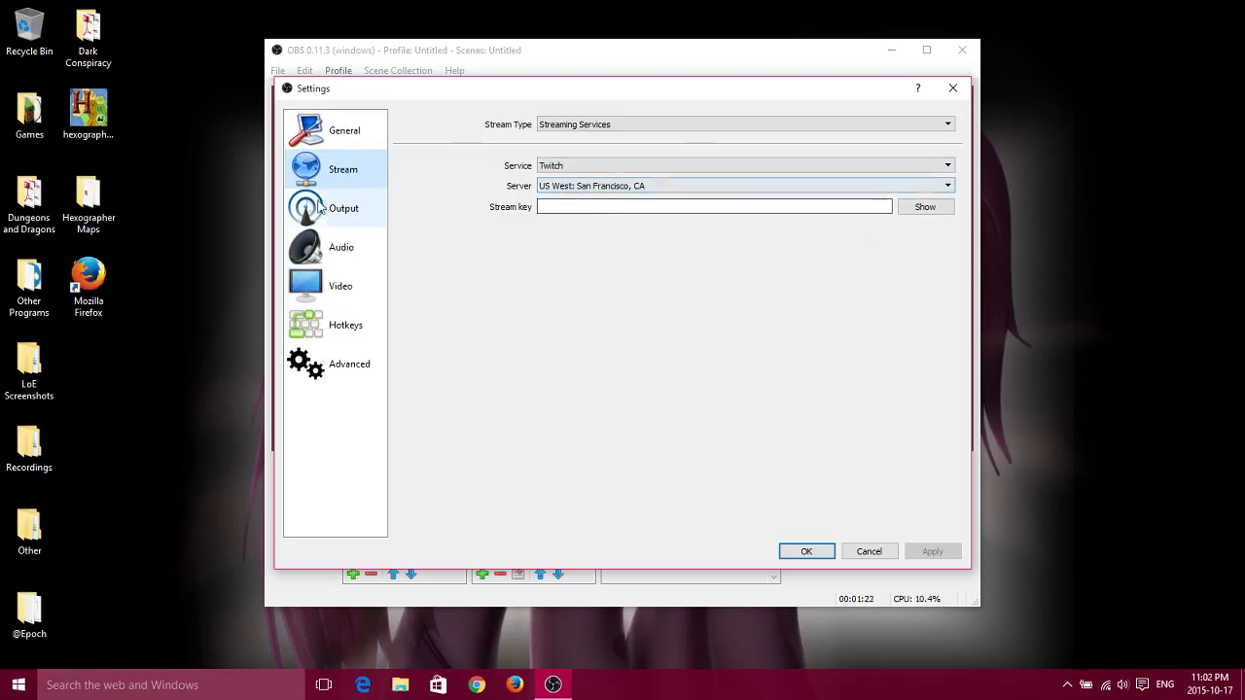
{"action": "left_click", "coordinate": [339, 212]}
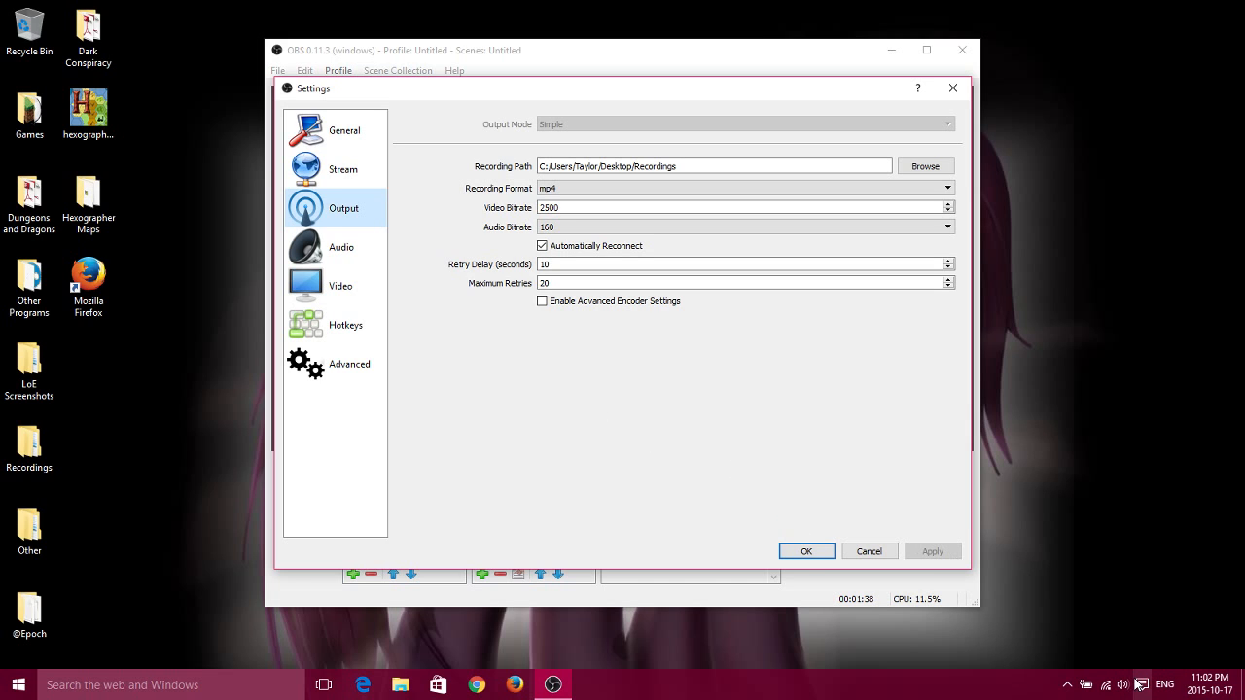
Examine the Audio settings, including the device choices for Desktop Audio Device.
{"action": "left_click", "coordinate": [360, 258]}
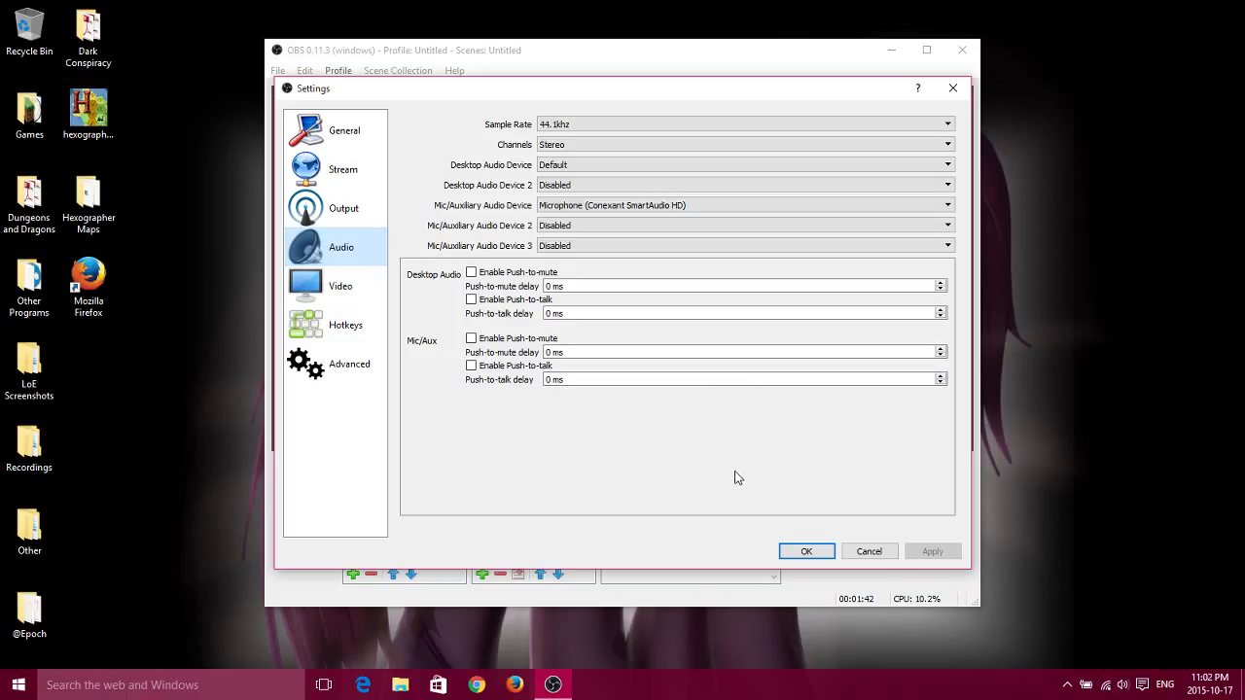
{"action": "left_click", "coordinate": [612, 175]}
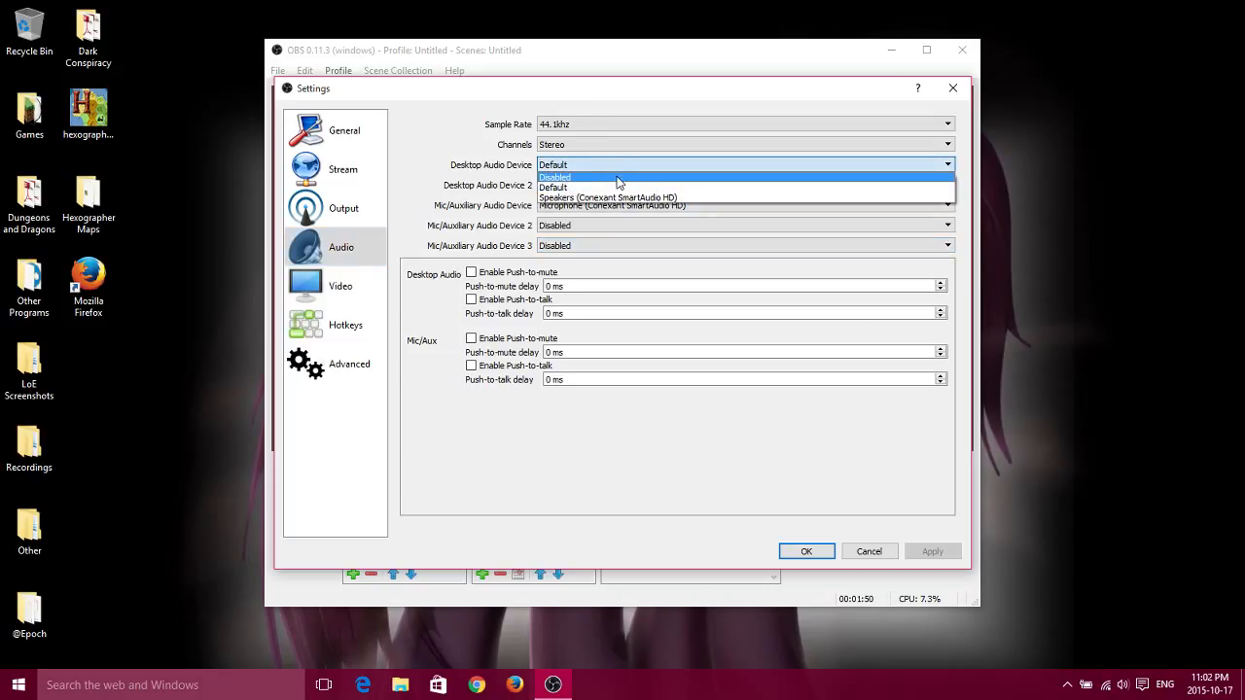
{"action": "left_click", "coordinate": [617, 167]}
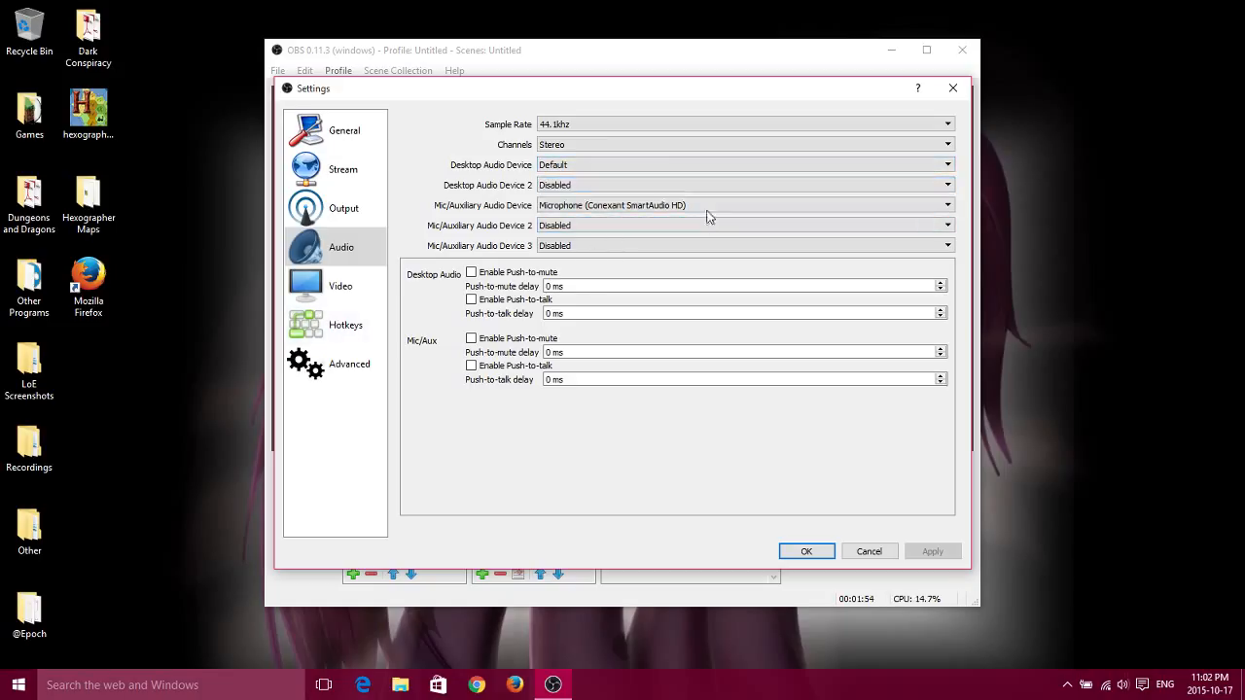
{"action": "left_click", "coordinate": [643, 167]}
{"action": "left_click", "coordinate": [642, 164]}
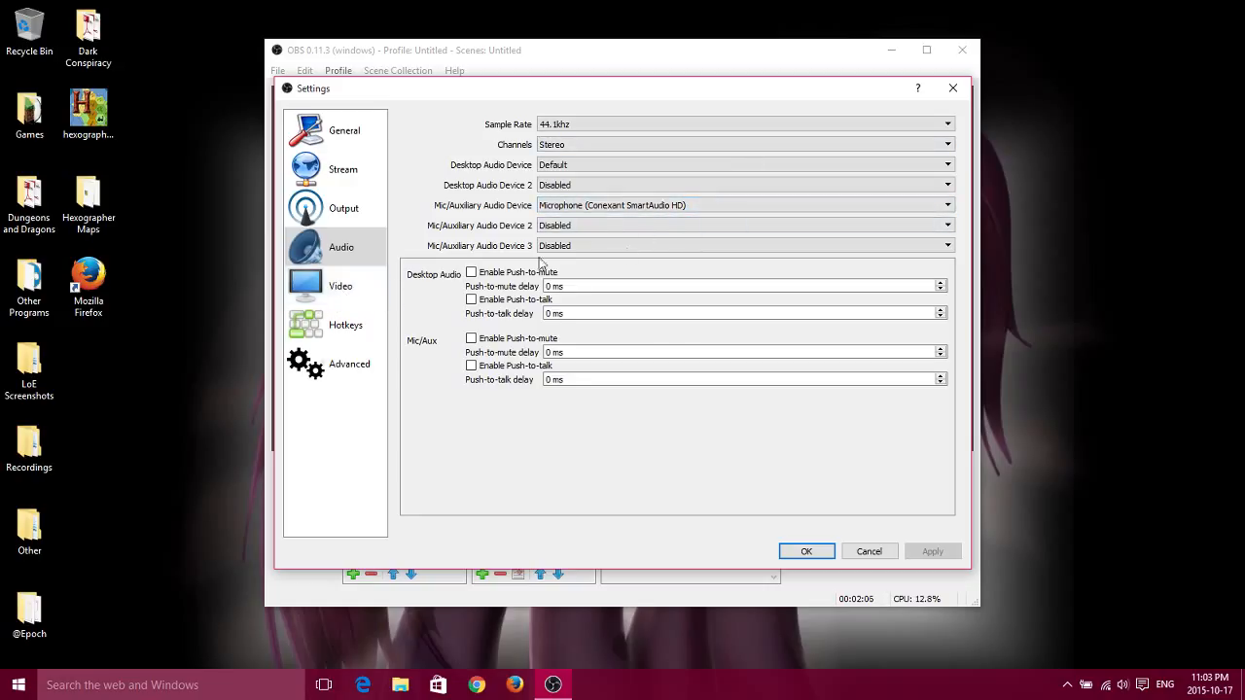
Review the Video, Hotkeys and Advanced settings, and leave the settings without saving.
{"action": "left_click", "coordinate": [337, 298]}
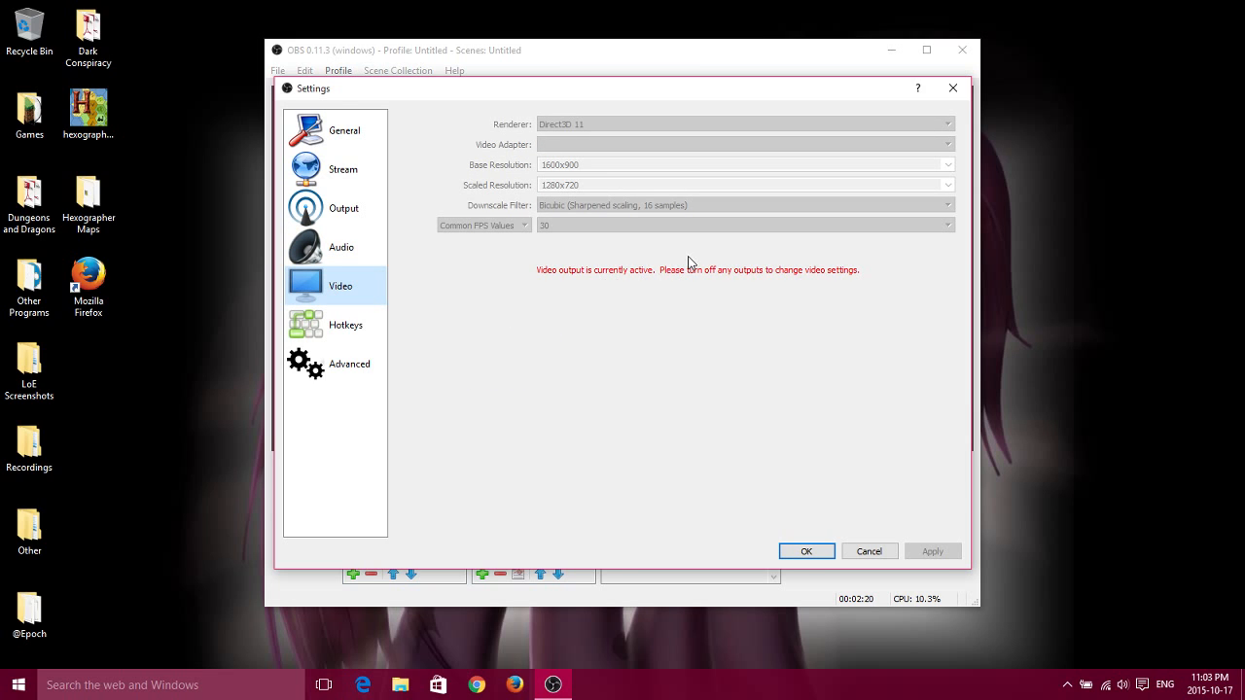
{"action": "left_click", "coordinate": [343, 325]}
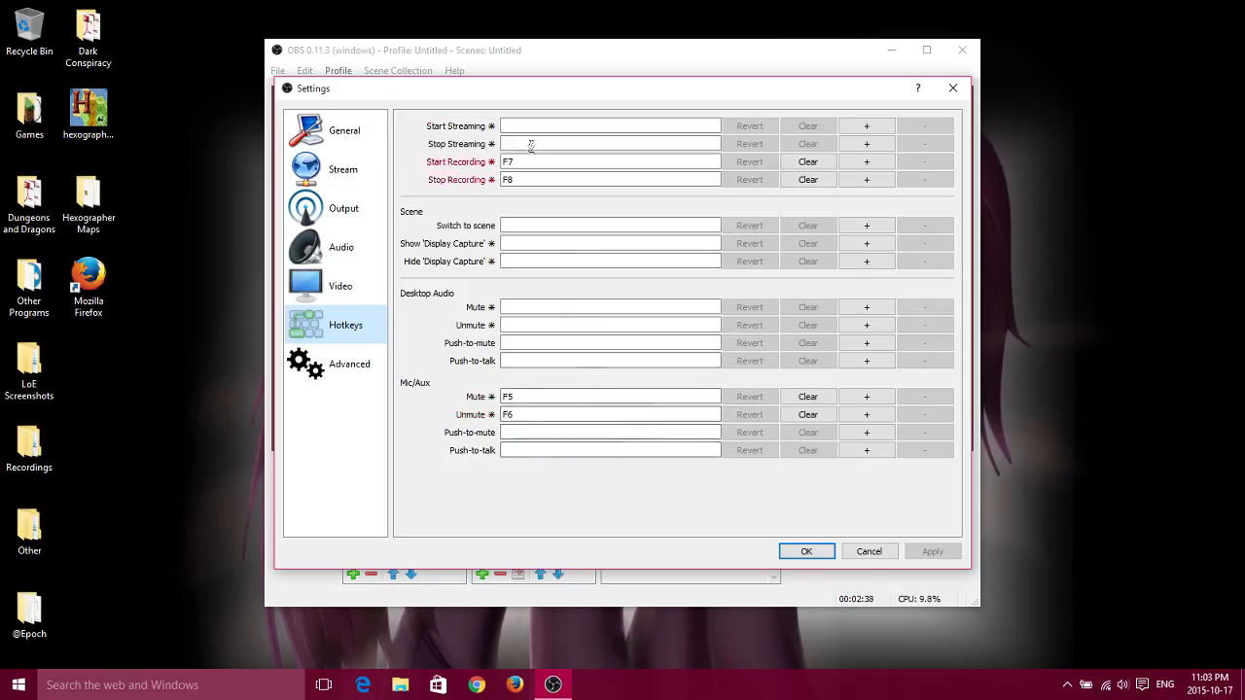
{"action": "left_click", "coordinate": [346, 378]}
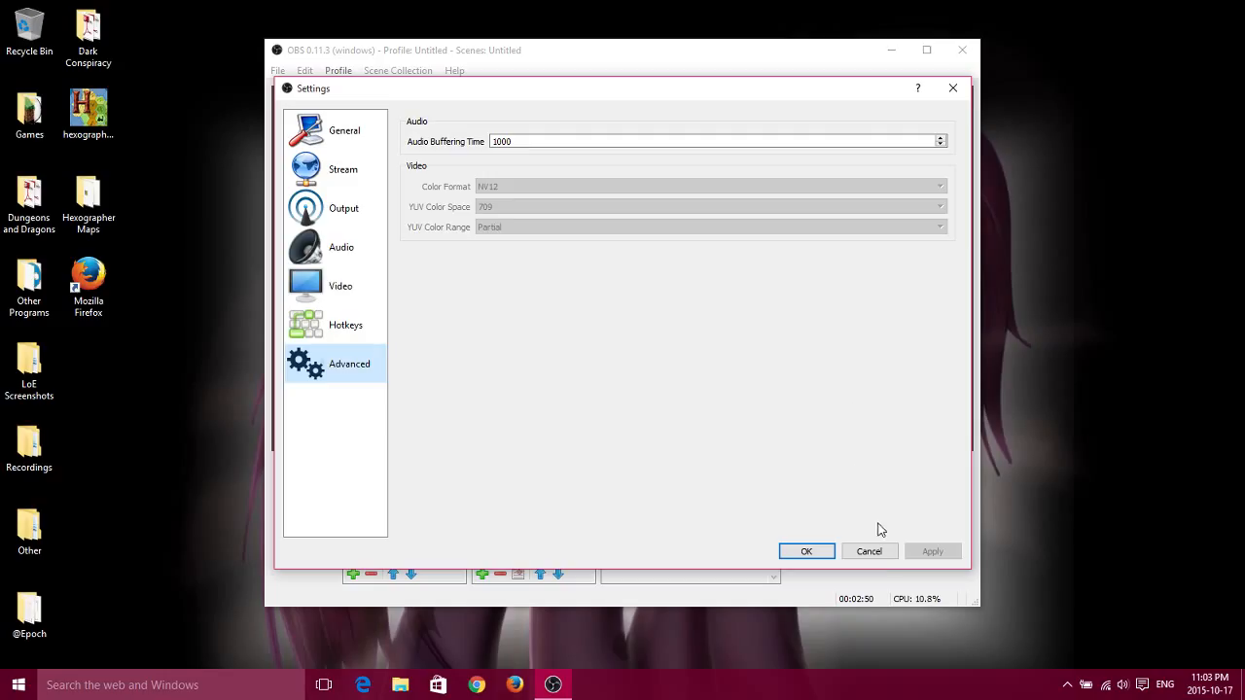
{"action": "left_click", "coordinate": [870, 551]}
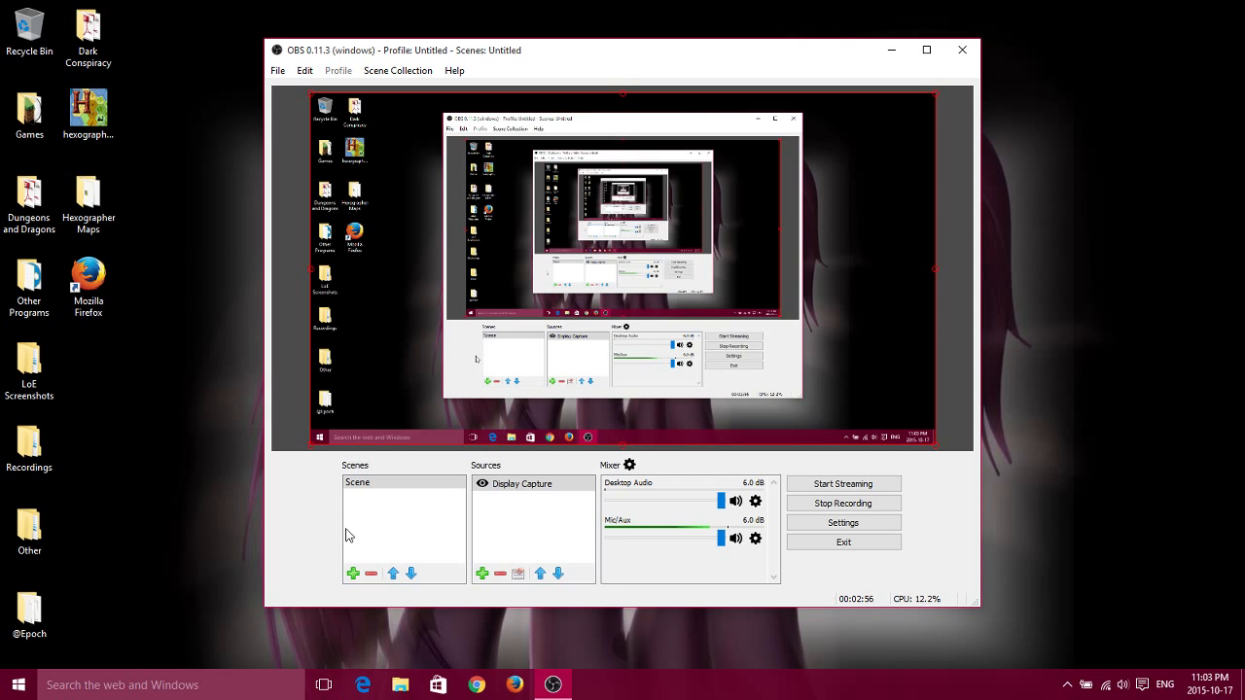
Add a newly created Image source to the scene under the name Image.
{"action": "left_click", "coordinate": [401, 483]}
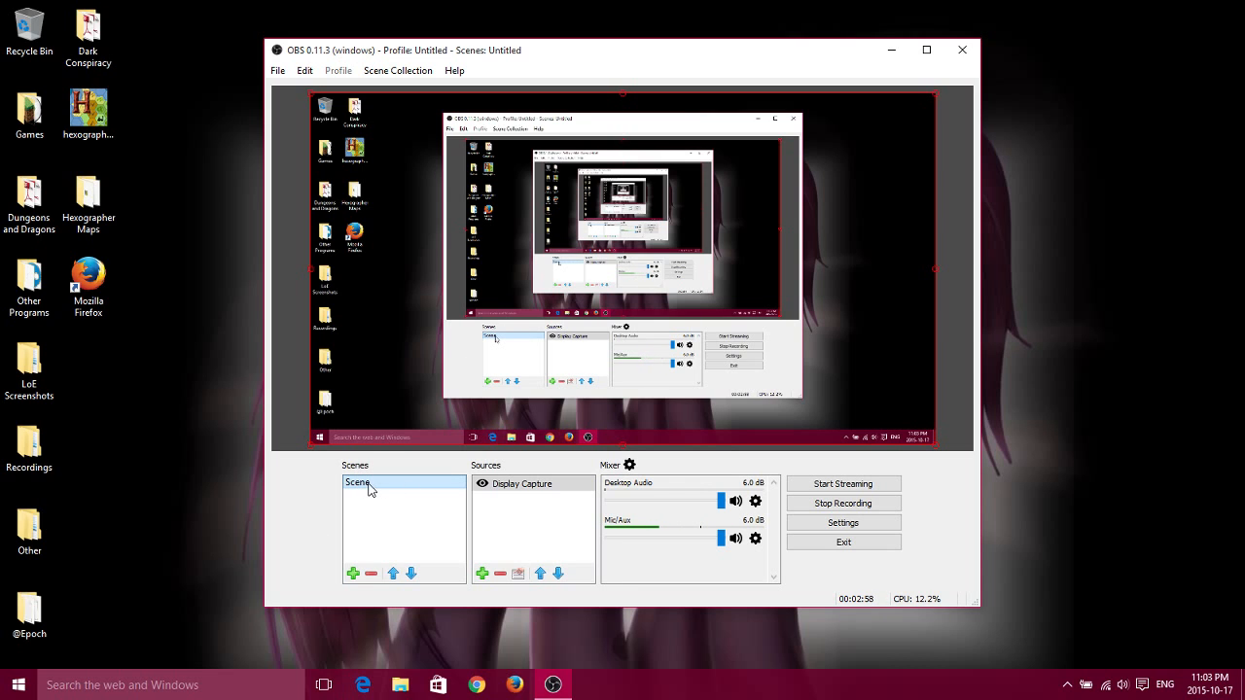
{"action": "left_click", "coordinate": [353, 572]}
{"action": "left_click", "coordinate": [481, 573]}
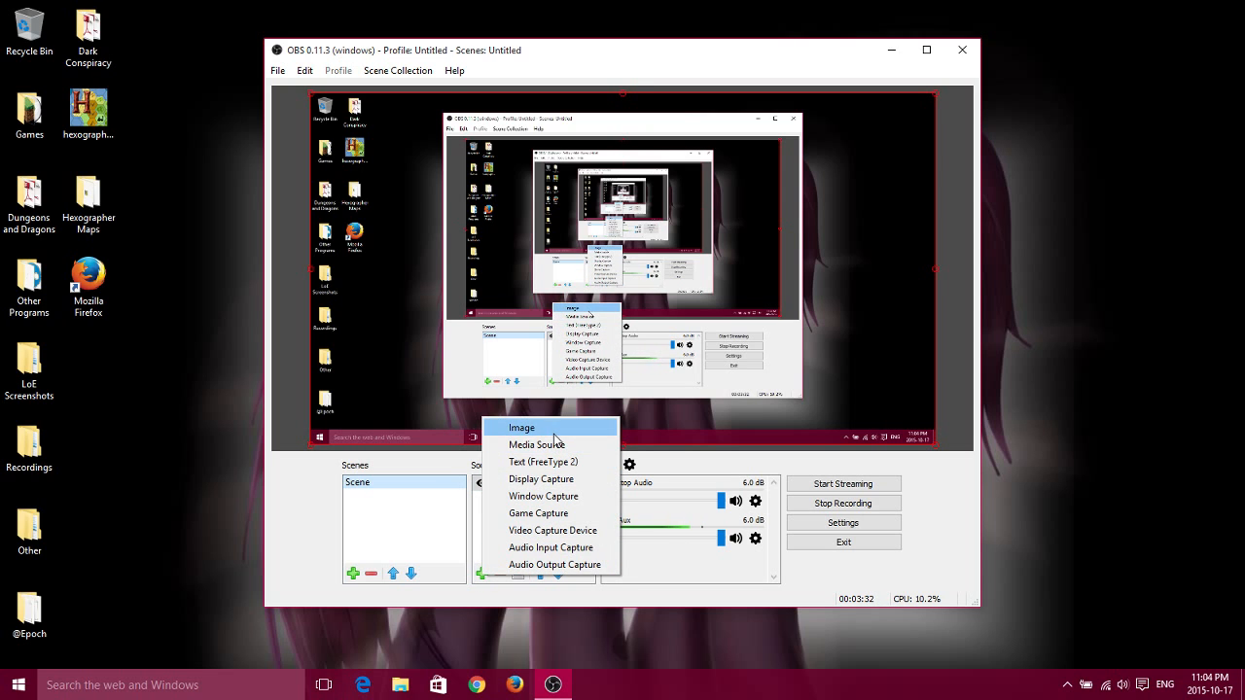
{"action": "left_click", "coordinate": [553, 433]}
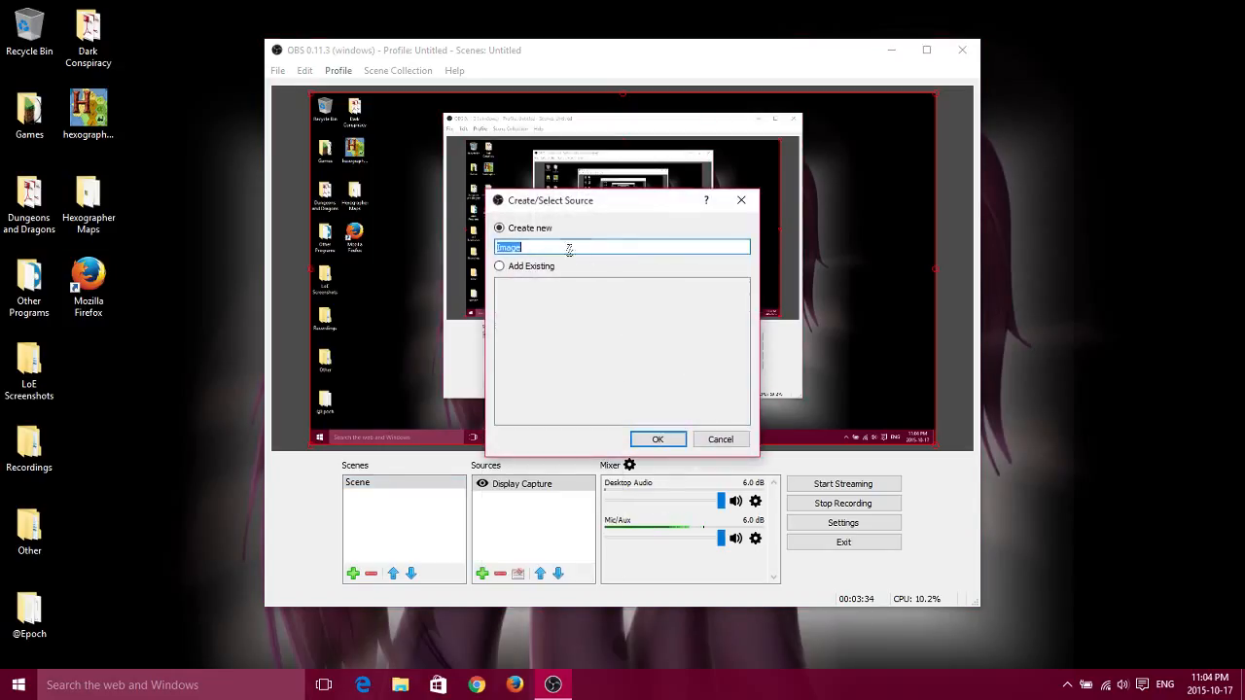
{"action": "left_click", "coordinate": [501, 269]}
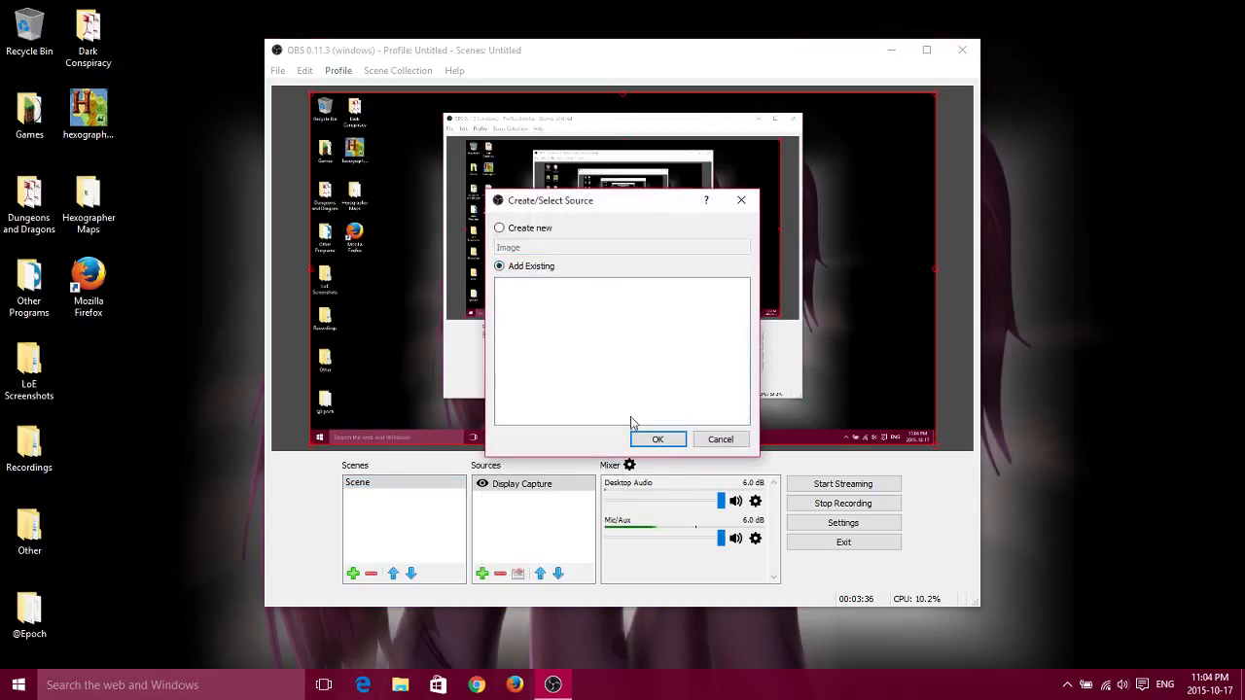
{"action": "left_click", "coordinate": [498, 227]}
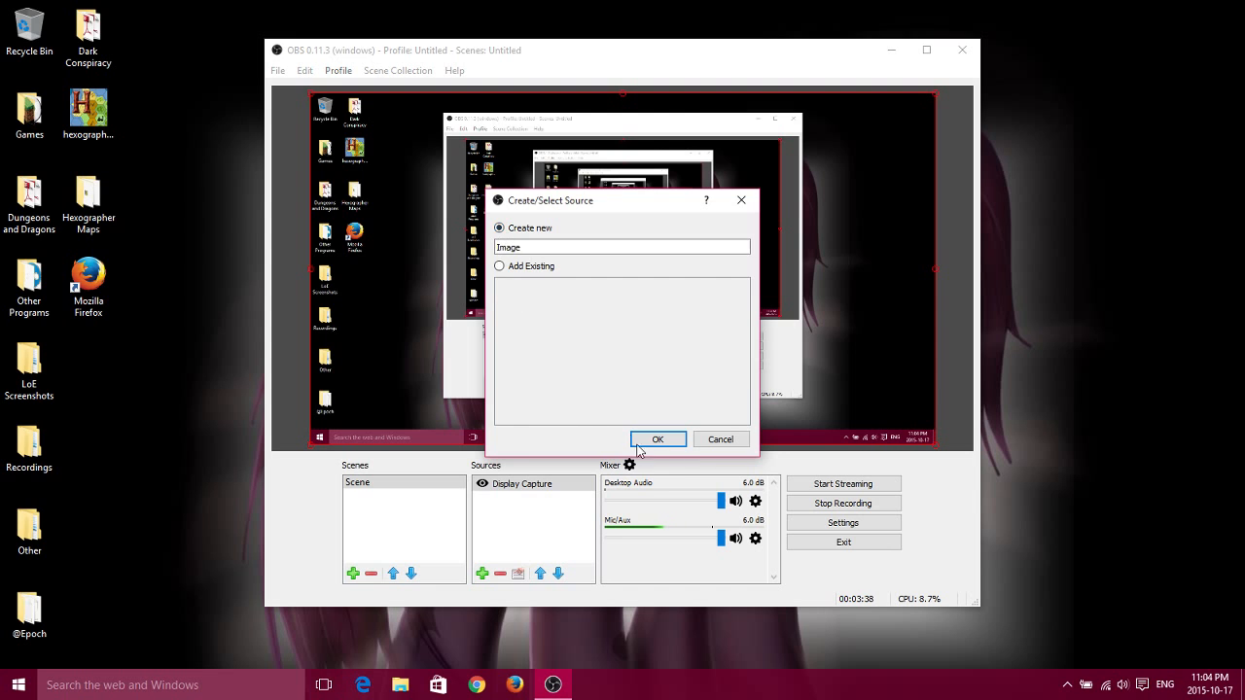
{"action": "left_click", "coordinate": [656, 441]}
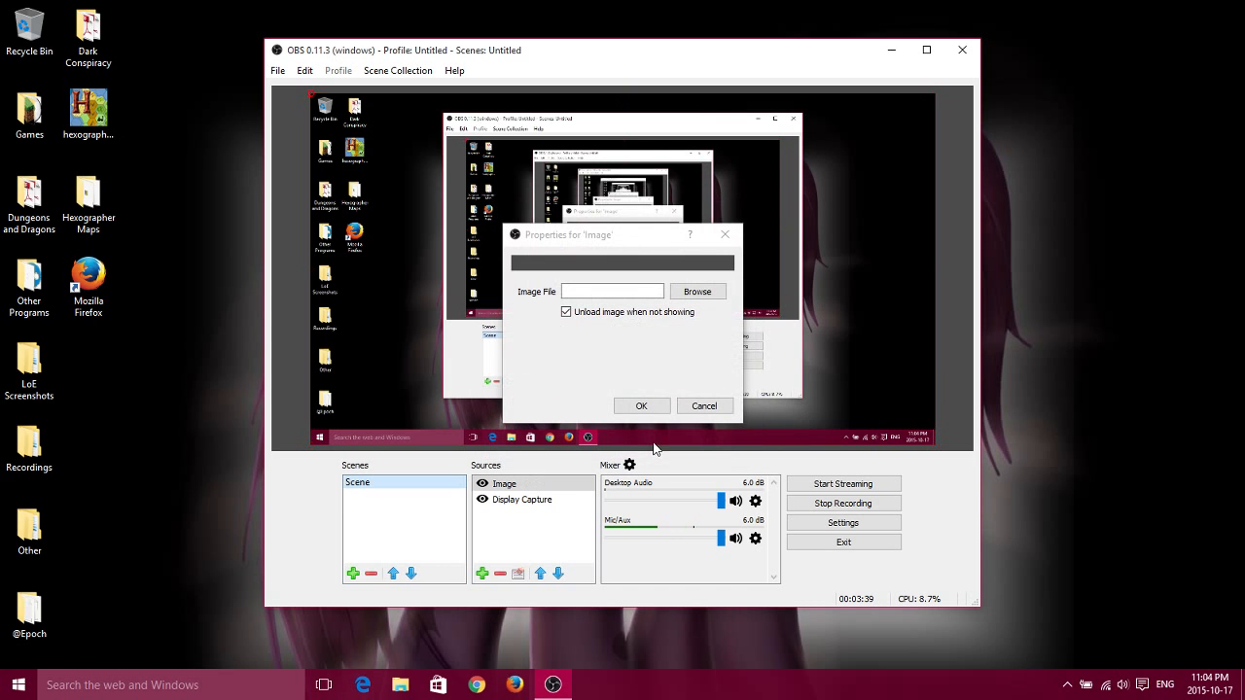
Pick Graves + Sona.png from the Pictures folder as the image file, and remove the Image source from the scene.
{"action": "left_click", "coordinate": [683, 292]}
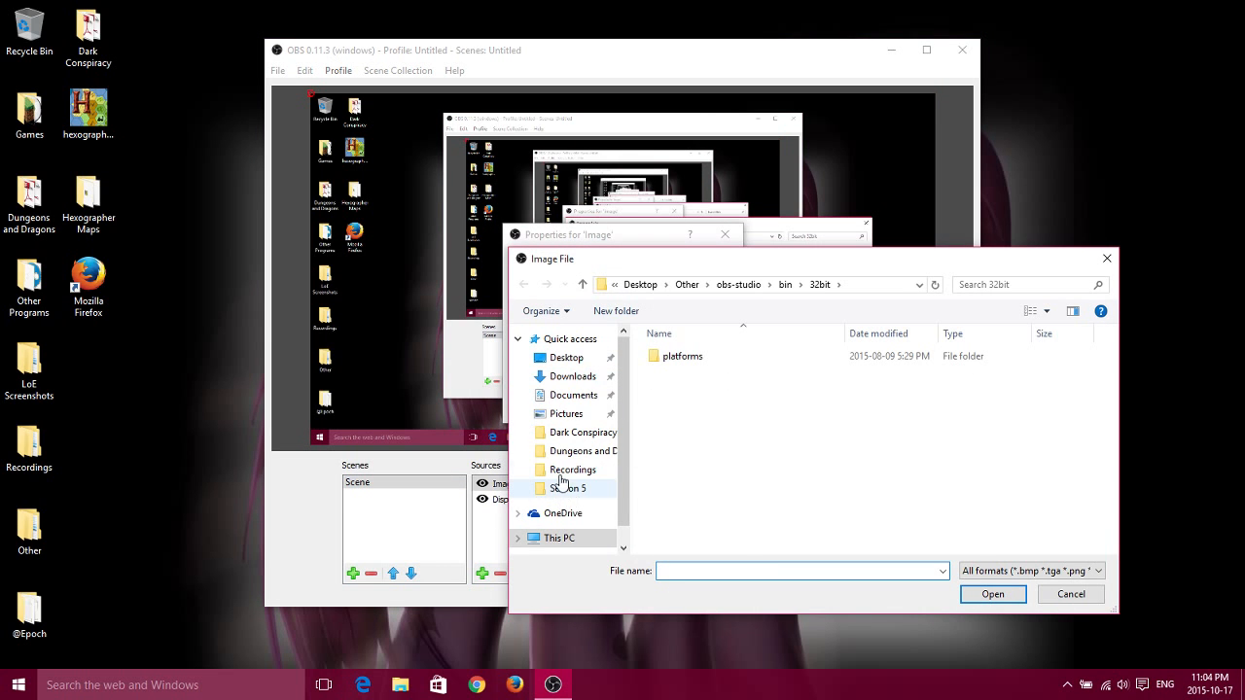
{"action": "left_click", "coordinate": [566, 414]}
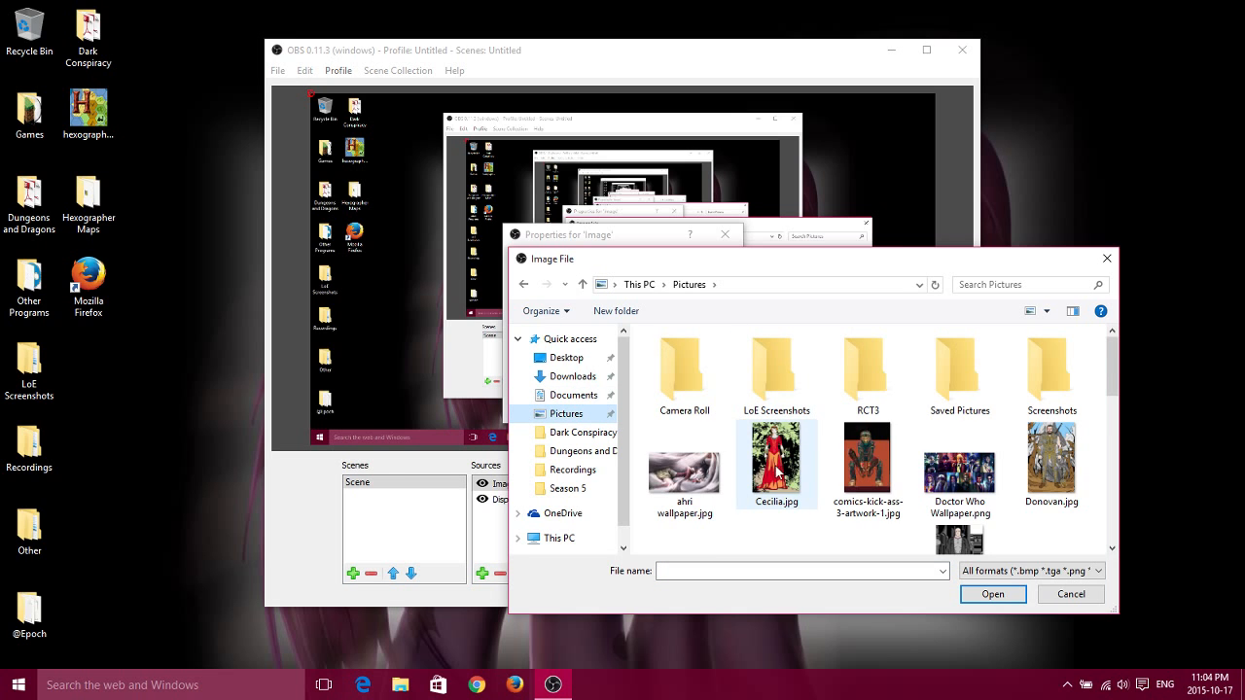
{"action": "scroll", "coordinate": [909, 477], "scroll_direction": "down", "scroll_amount": 3}
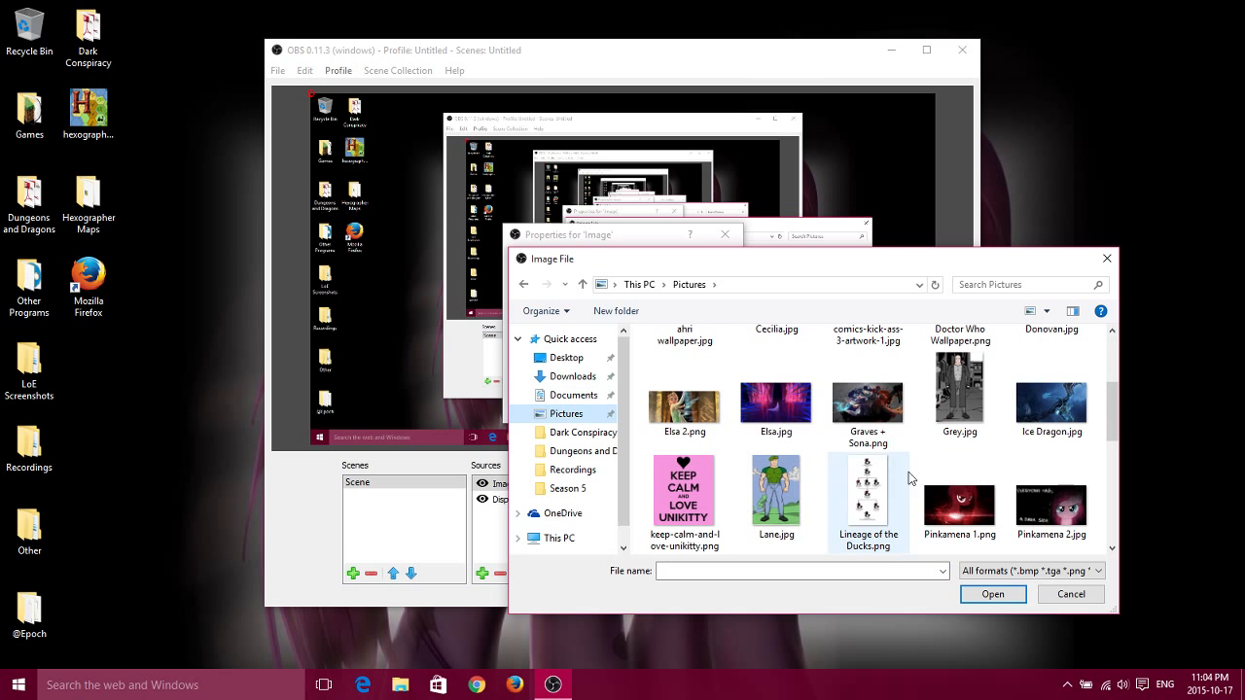
{"action": "double_click", "coordinate": [864, 410]}
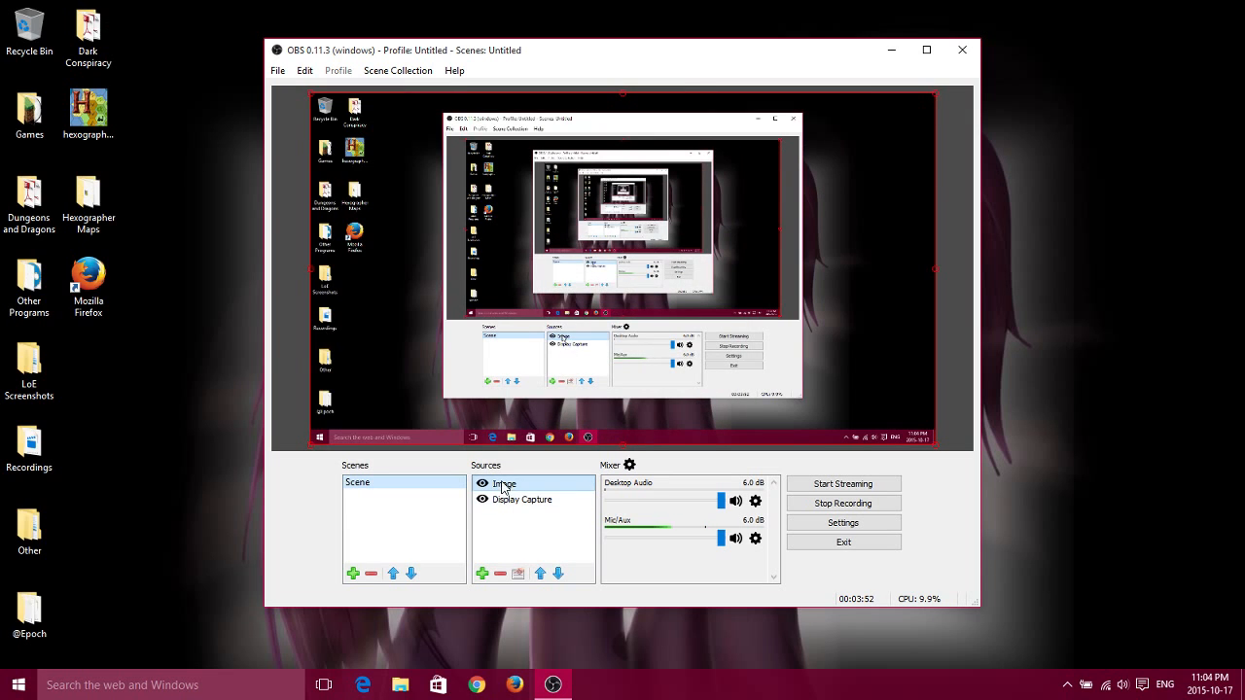
{"action": "left_click", "coordinate": [501, 573]}
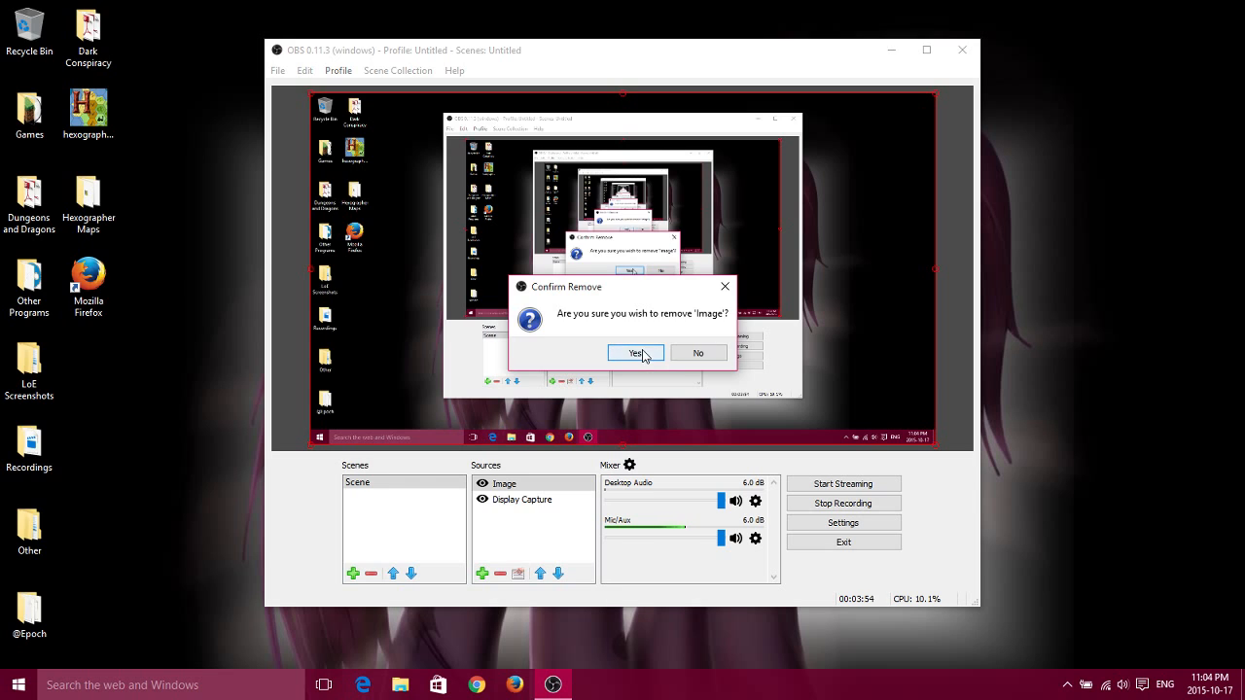
{"action": "left_click", "coordinate": [636, 354]}
Create an Audio Input Capture source, dismiss its properties, and remove the source from the scene.
{"action": "left_click", "coordinate": [485, 573]}
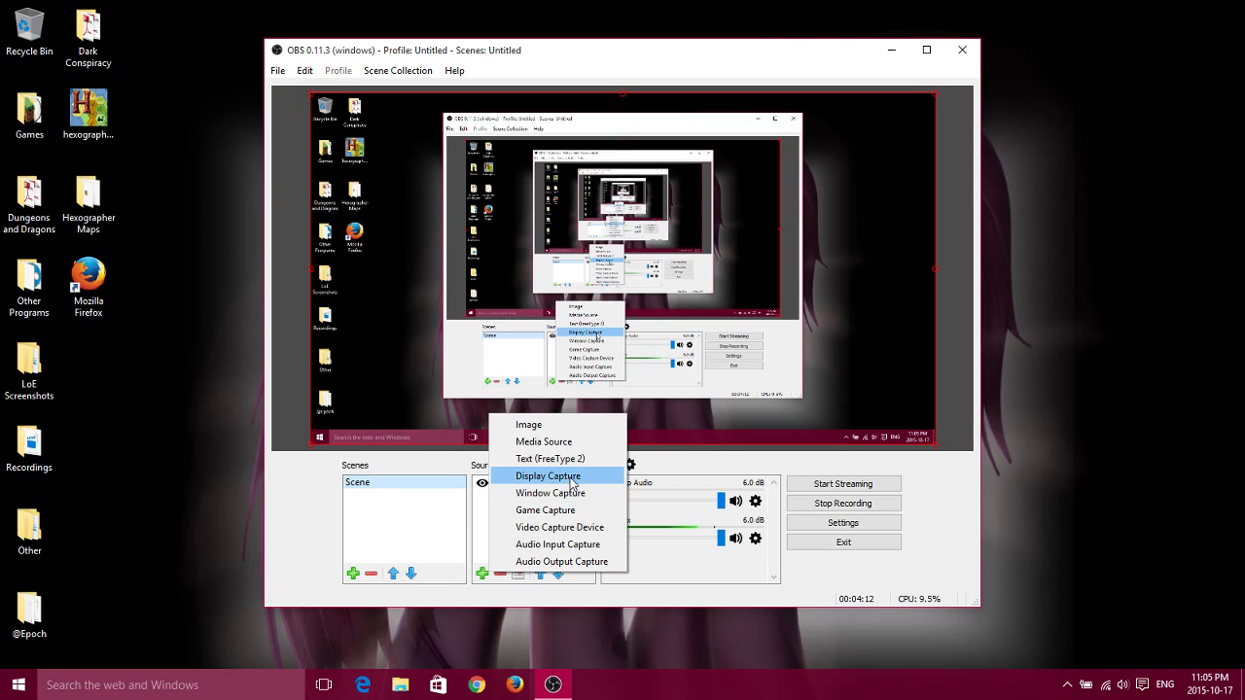
{"action": "left_click", "coordinate": [588, 545]}
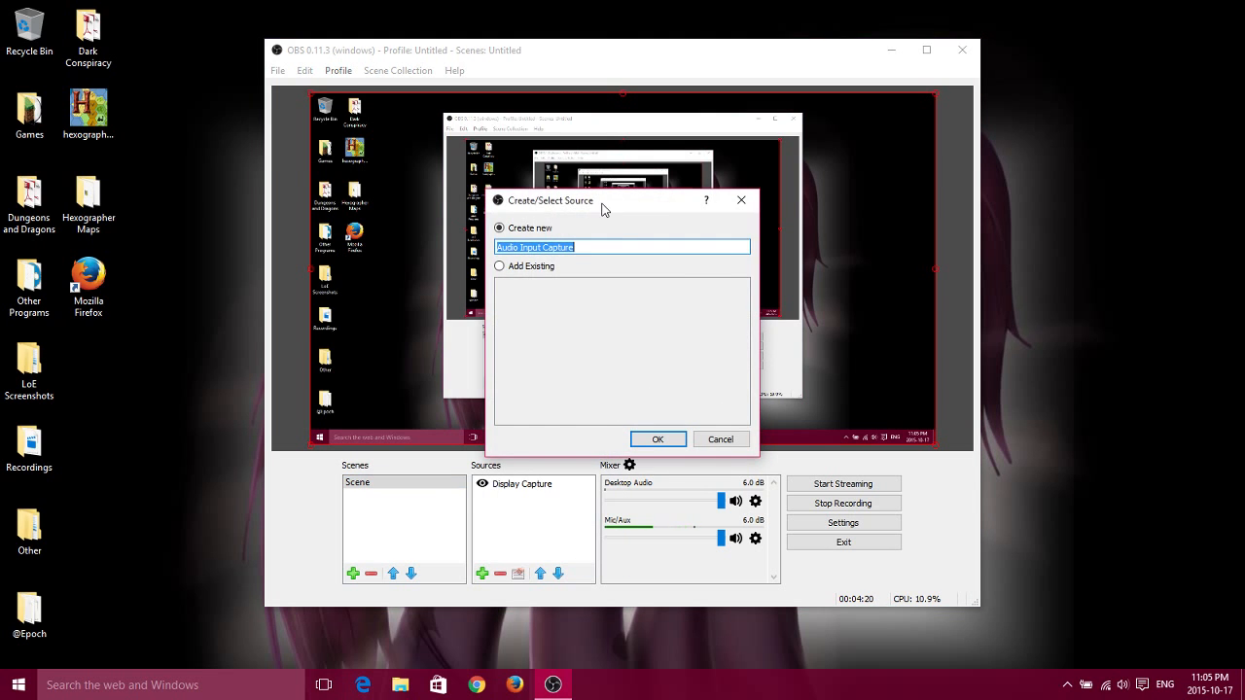
{"action": "left_click_drag", "start_coordinate": [603, 202], "coordinate": [724, 235]}
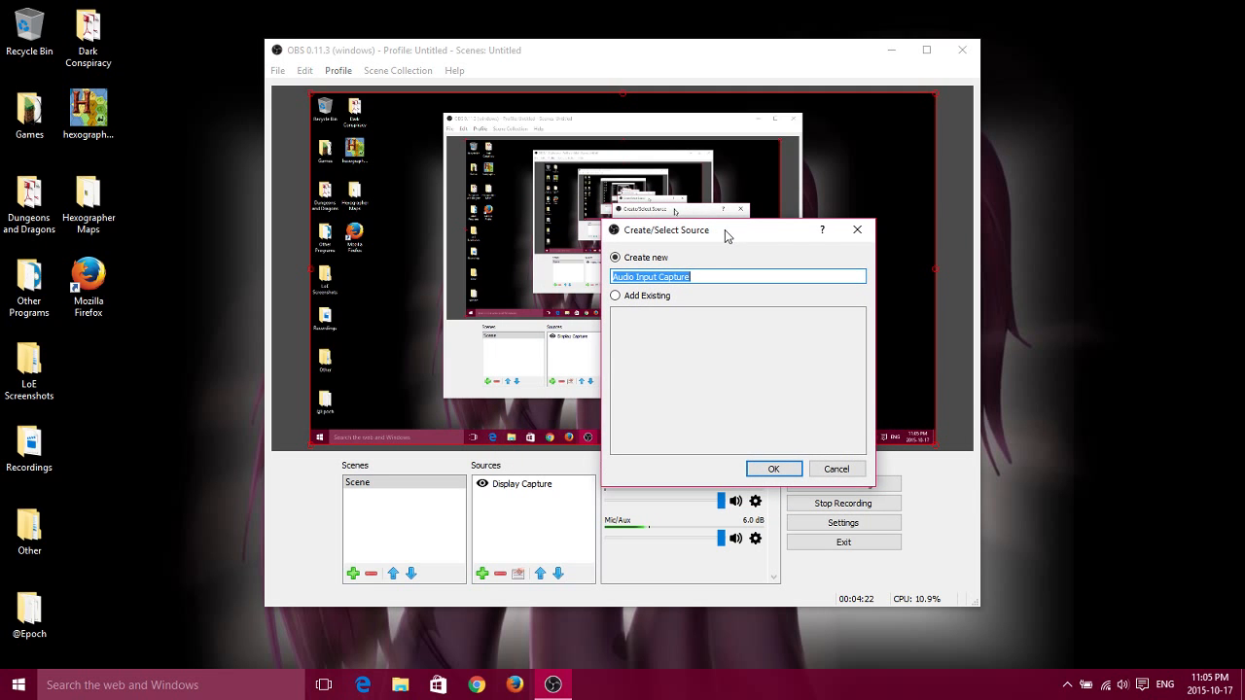
{"action": "left_click", "coordinate": [772, 468]}
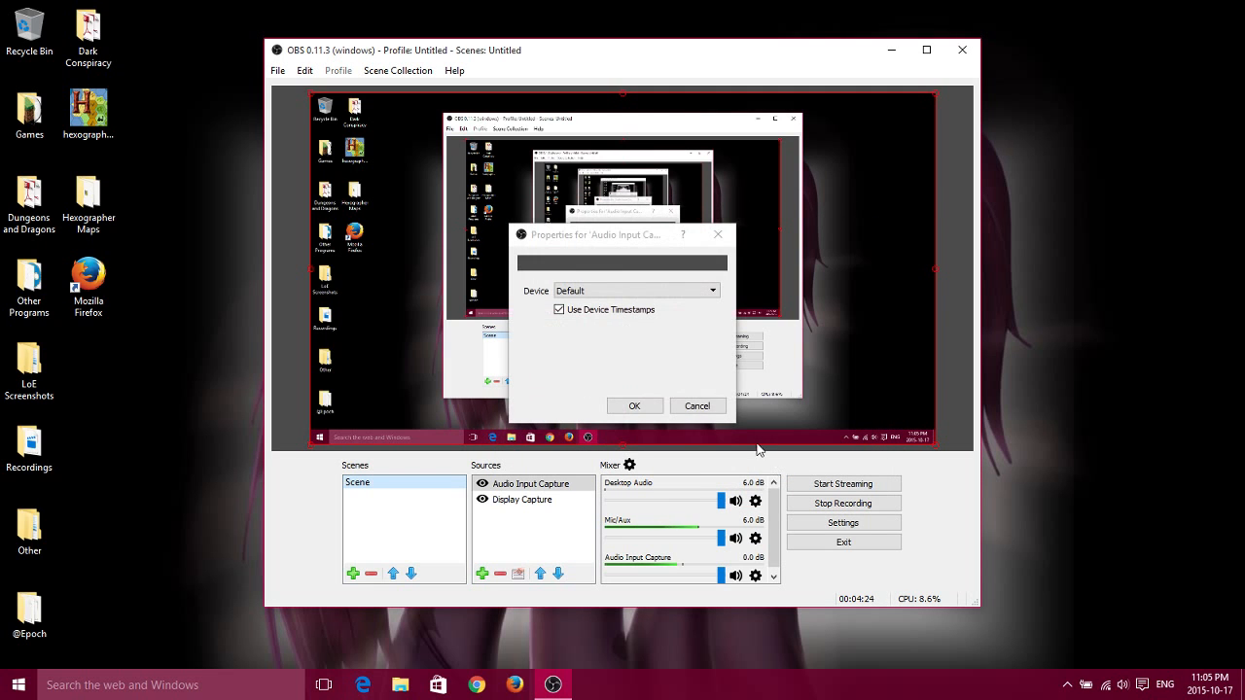
{"action": "left_click", "coordinate": [696, 406]}
{"action": "left_click", "coordinate": [500, 574]}
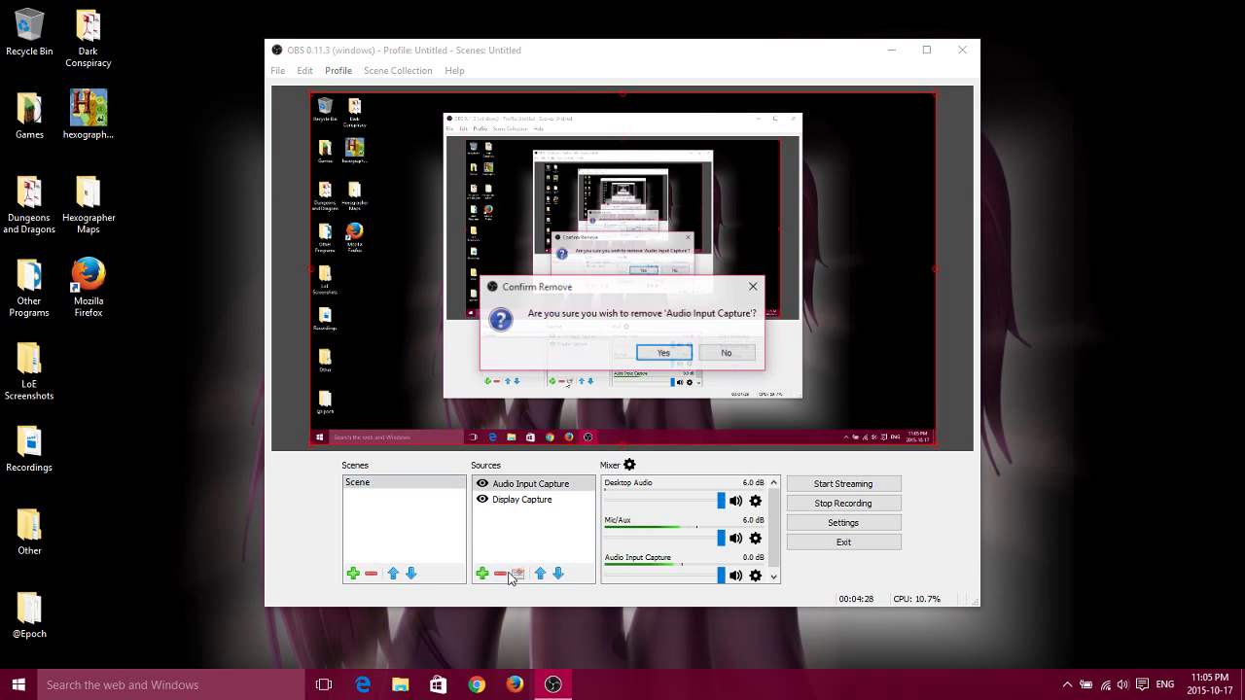
{"action": "key", "text": "Return"}
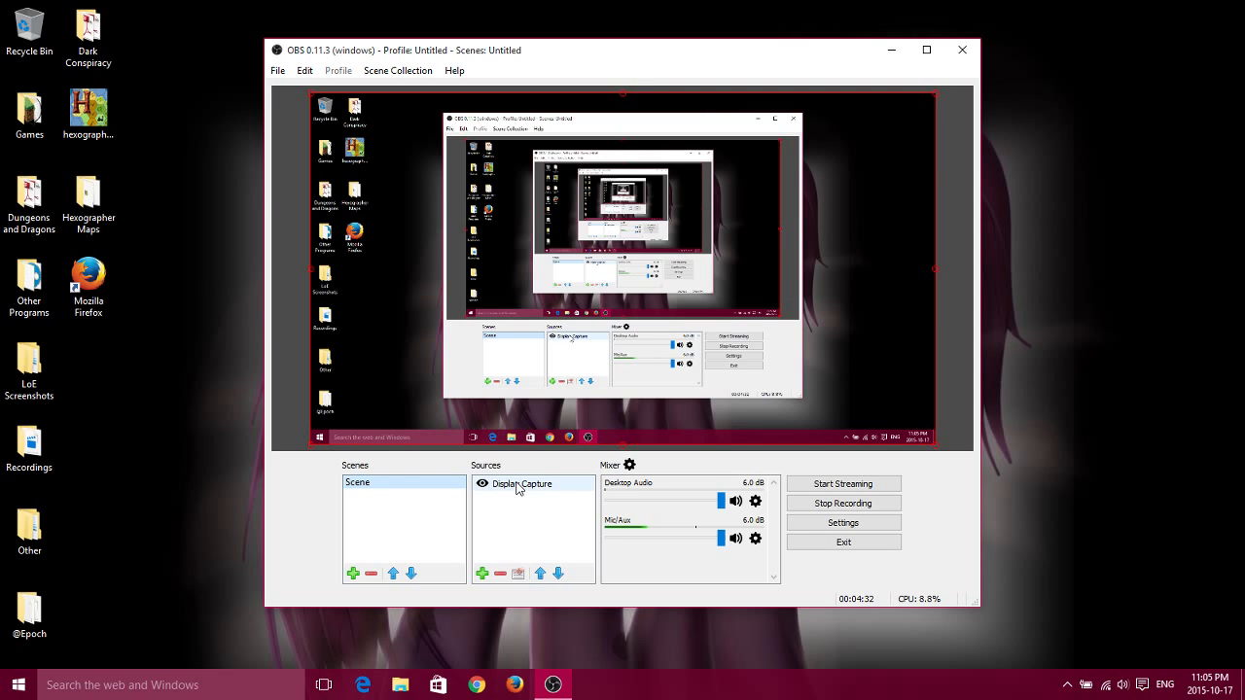
Look over the source types that can be added and the mixer's Advanced Audio Properties.
{"action": "left_click", "coordinate": [483, 573]}
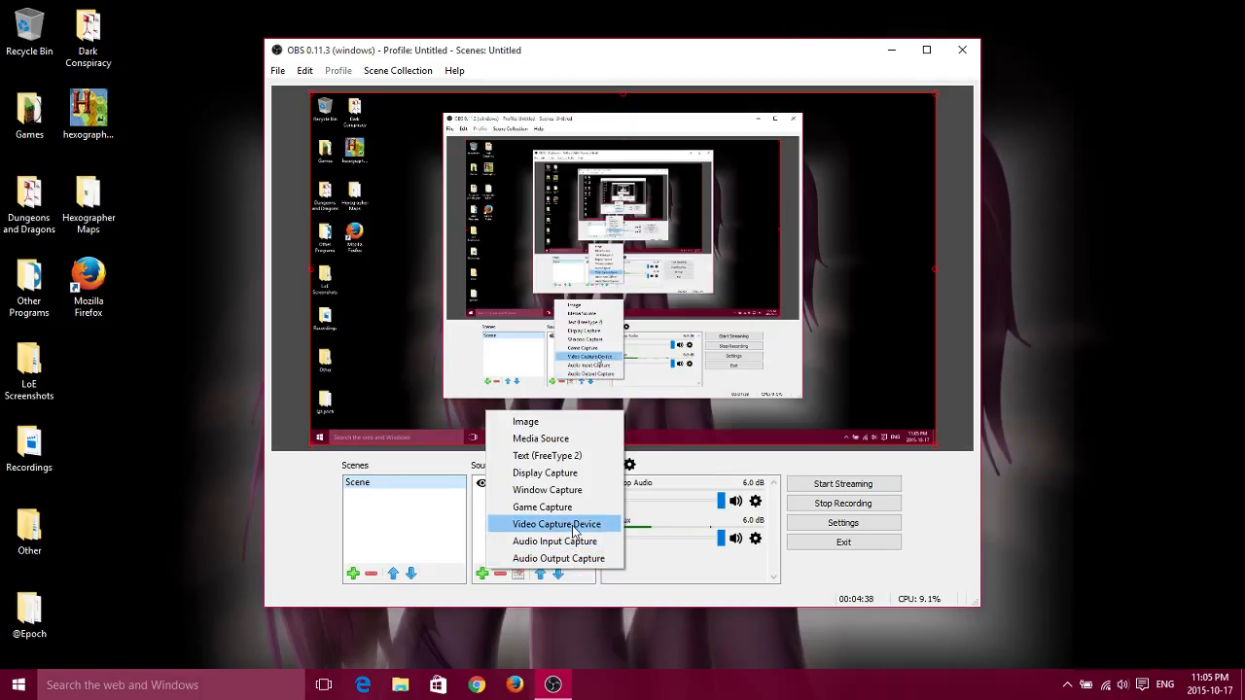
{"action": "left_click", "coordinate": [476, 548]}
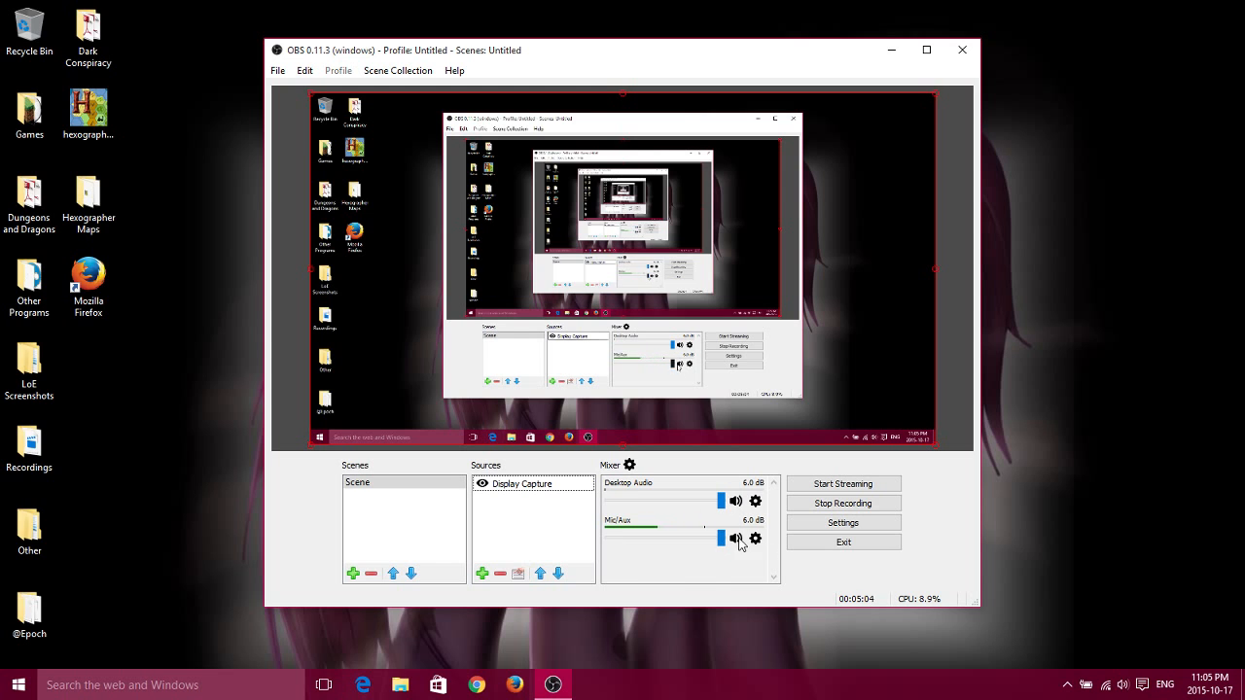
{"action": "left_click", "coordinate": [629, 465]}
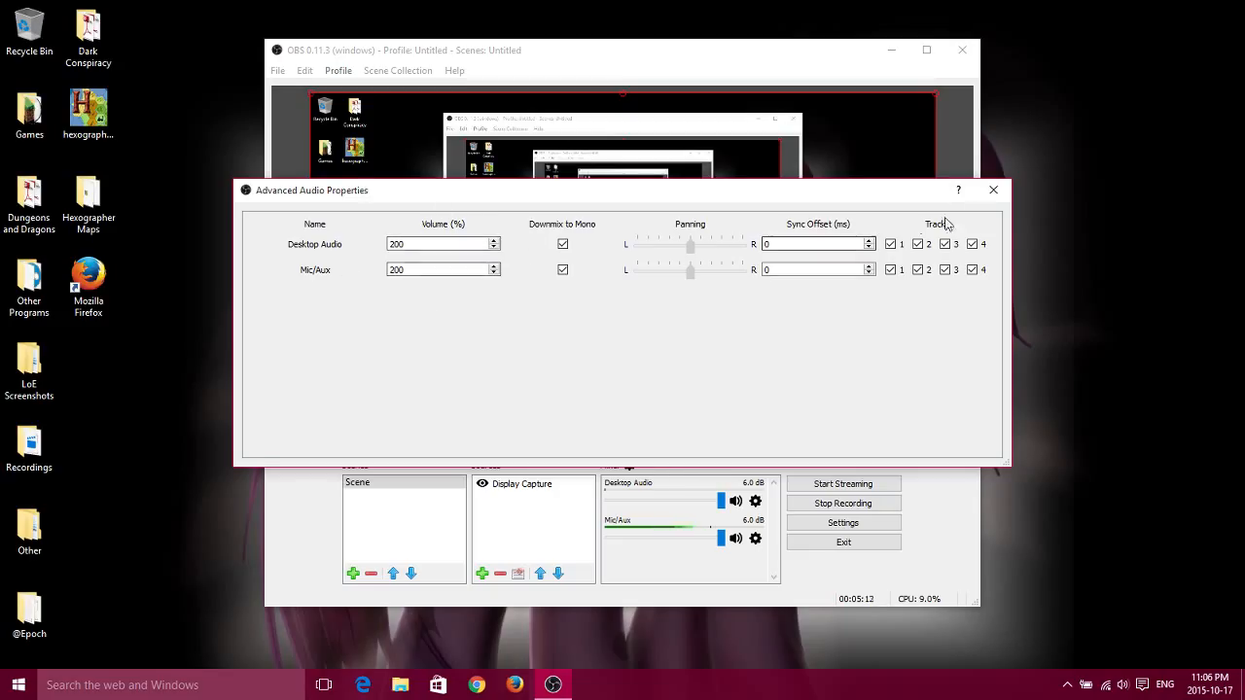
{"action": "left_click", "coordinate": [992, 190]}
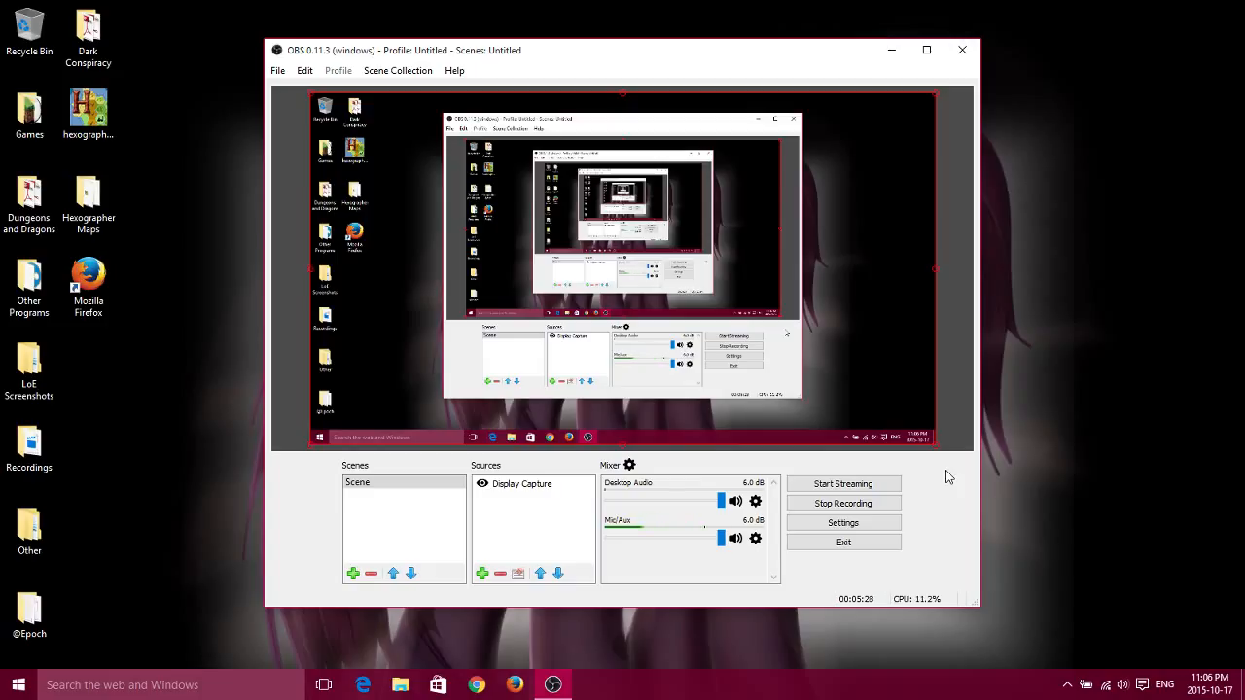
View the filters for Desktop Audio and the filter types that can be added, leaving without adding one.
{"action": "left_click", "coordinate": [755, 501]}
{"action": "left_click", "coordinate": [790, 516]}
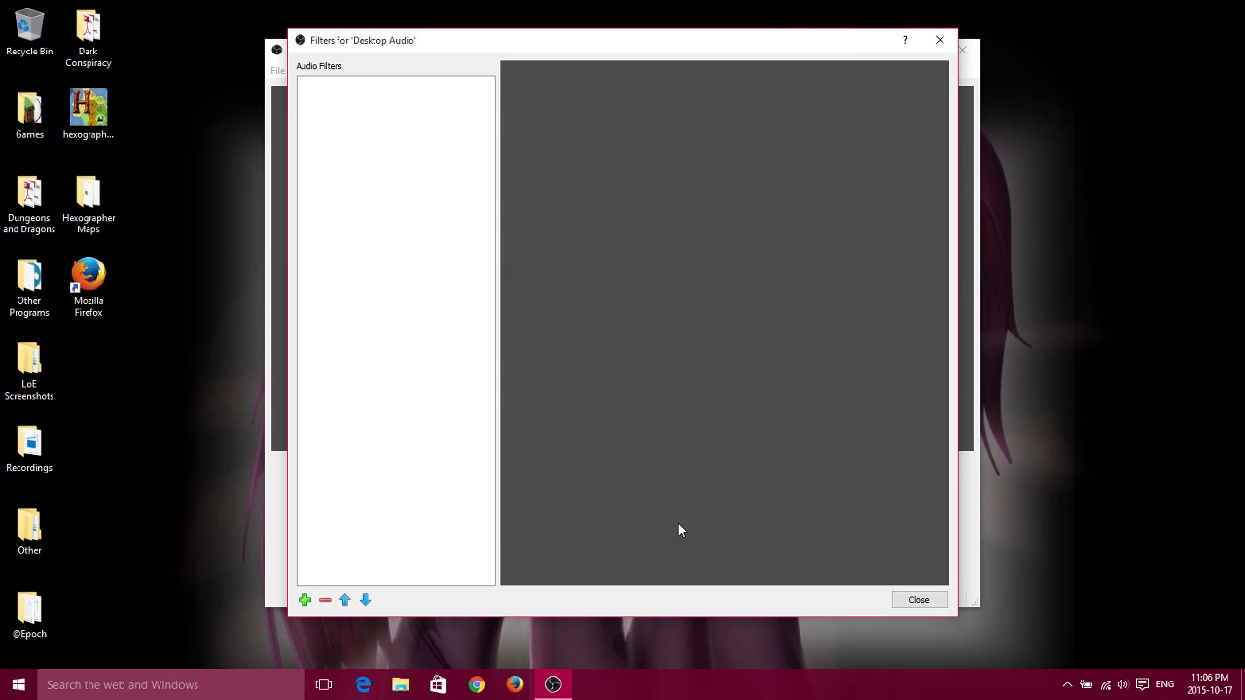
{"action": "left_click", "coordinate": [306, 599]}
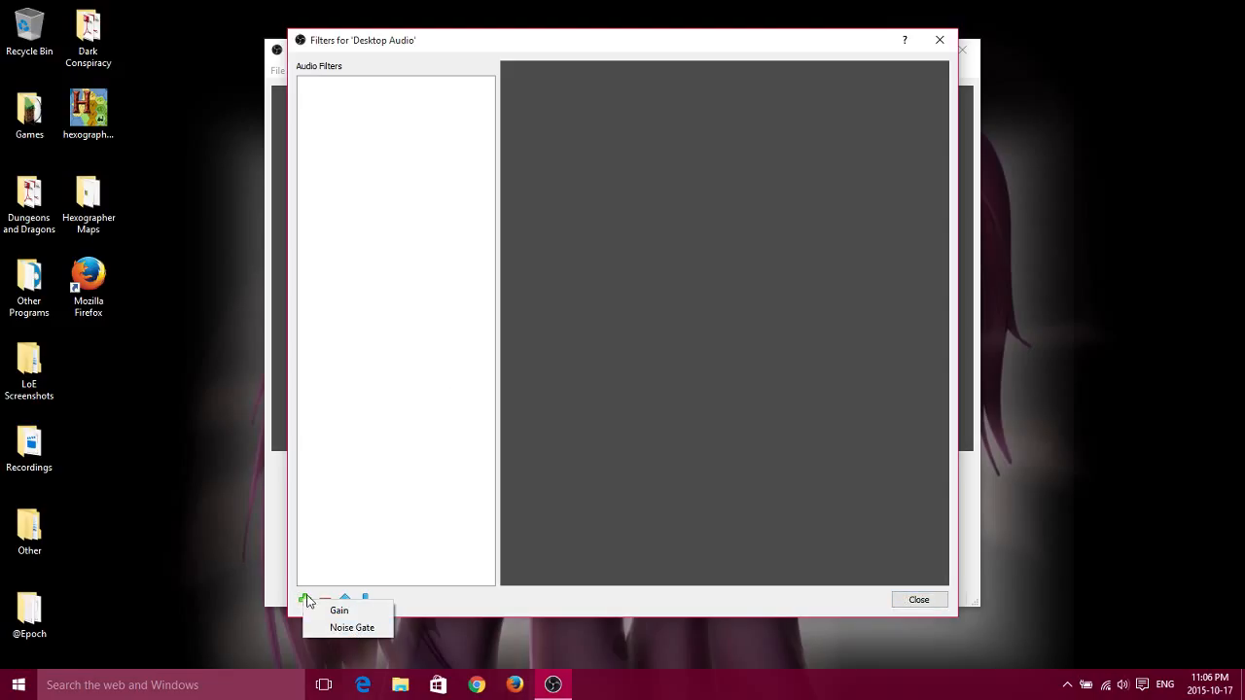
{"action": "left_click", "coordinate": [741, 605]}
{"action": "left_click", "coordinate": [919, 599]}
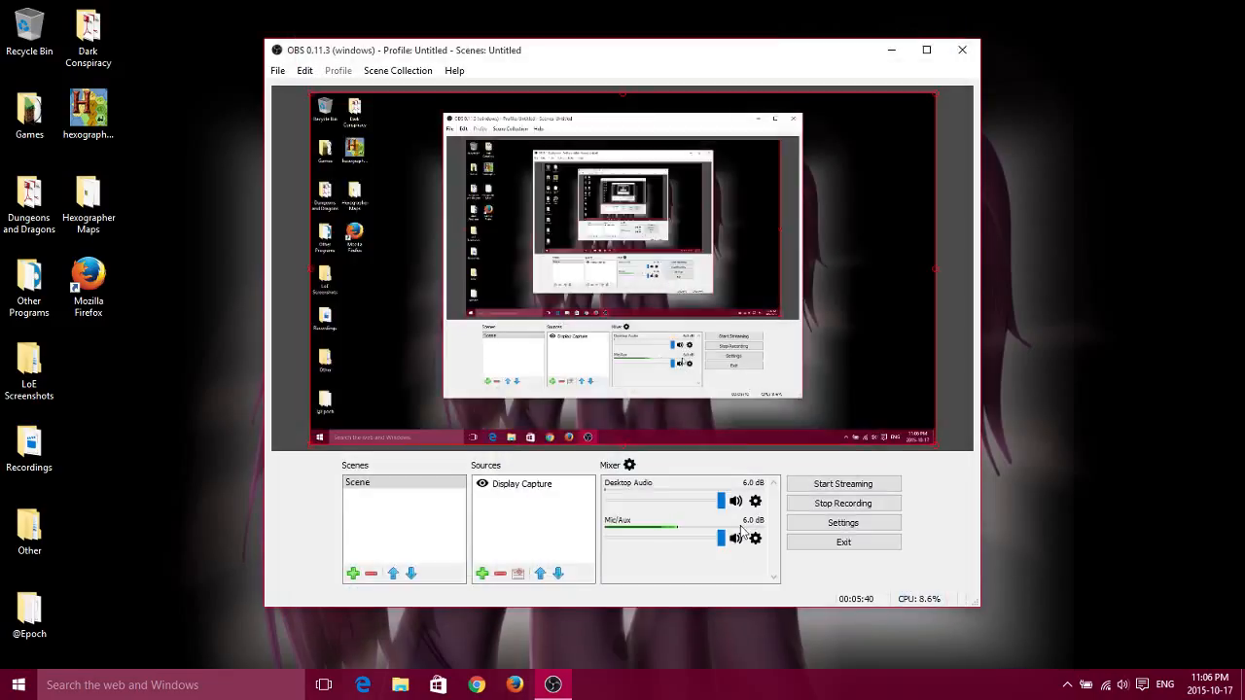
Check the device choices in the Desktop Audio properties, and cancel without changes.
{"action": "left_click", "coordinate": [756, 501]}
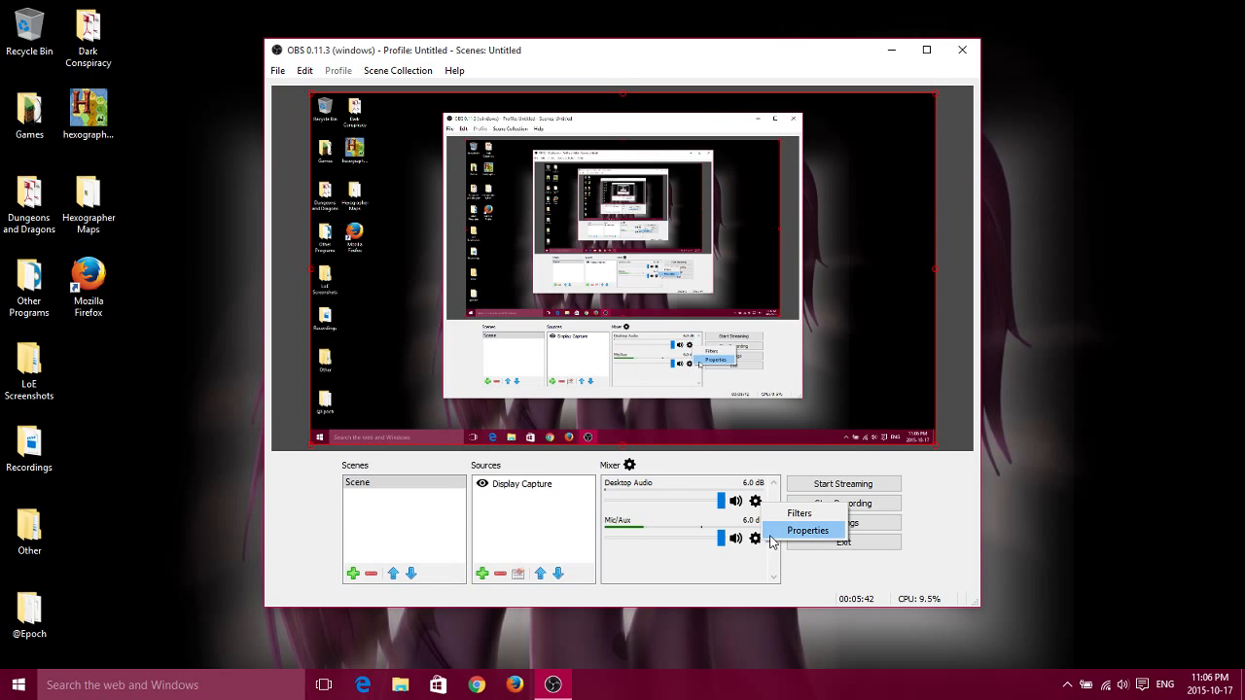
{"action": "left_click", "coordinate": [800, 530]}
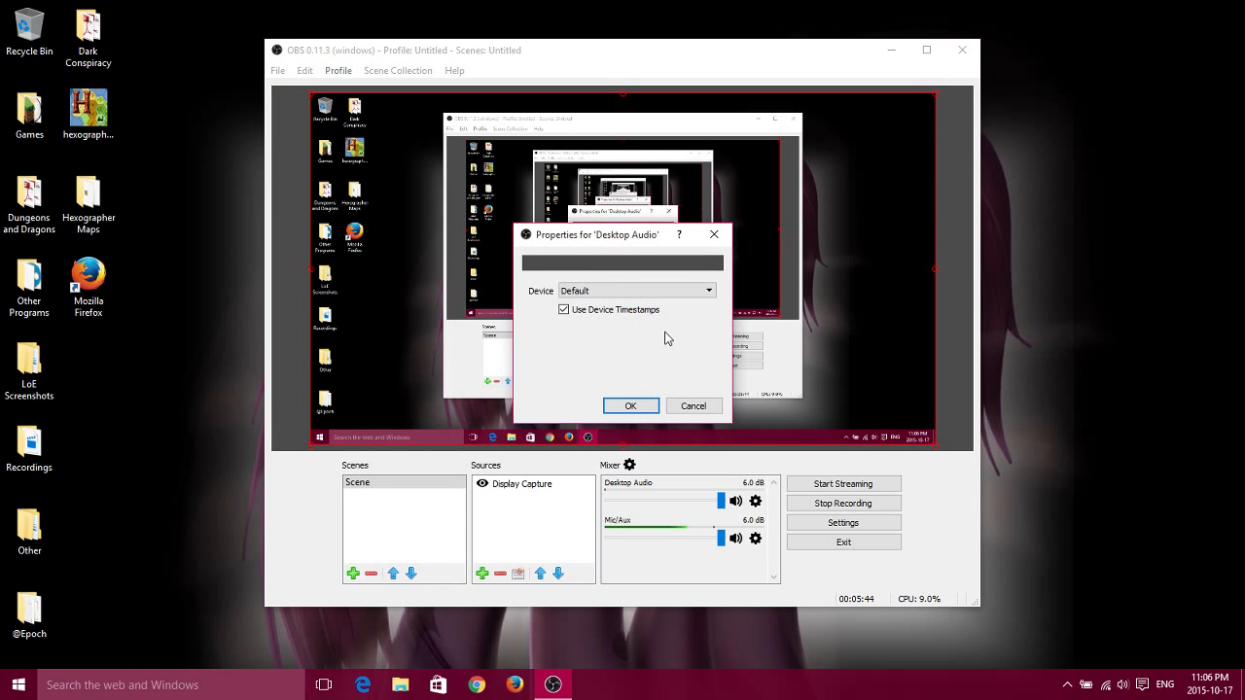
{"action": "left_click", "coordinate": [682, 290]}
{"action": "left_click", "coordinate": [681, 297]}
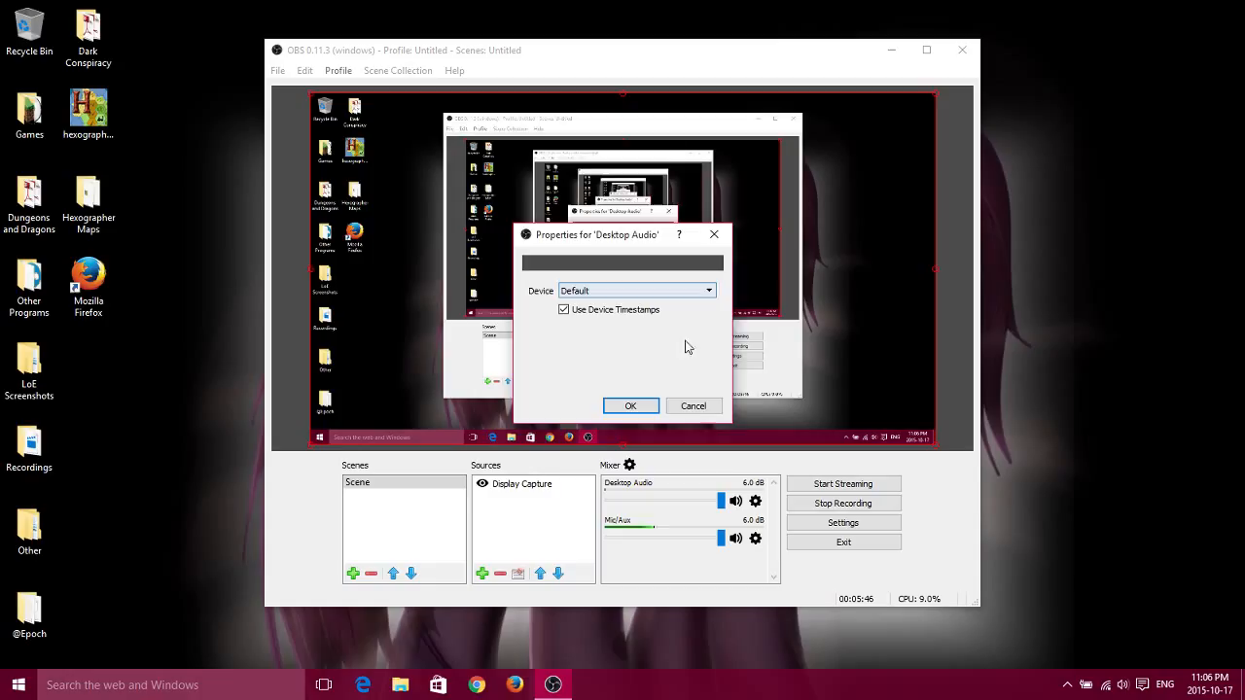
{"action": "left_click", "coordinate": [696, 406]}
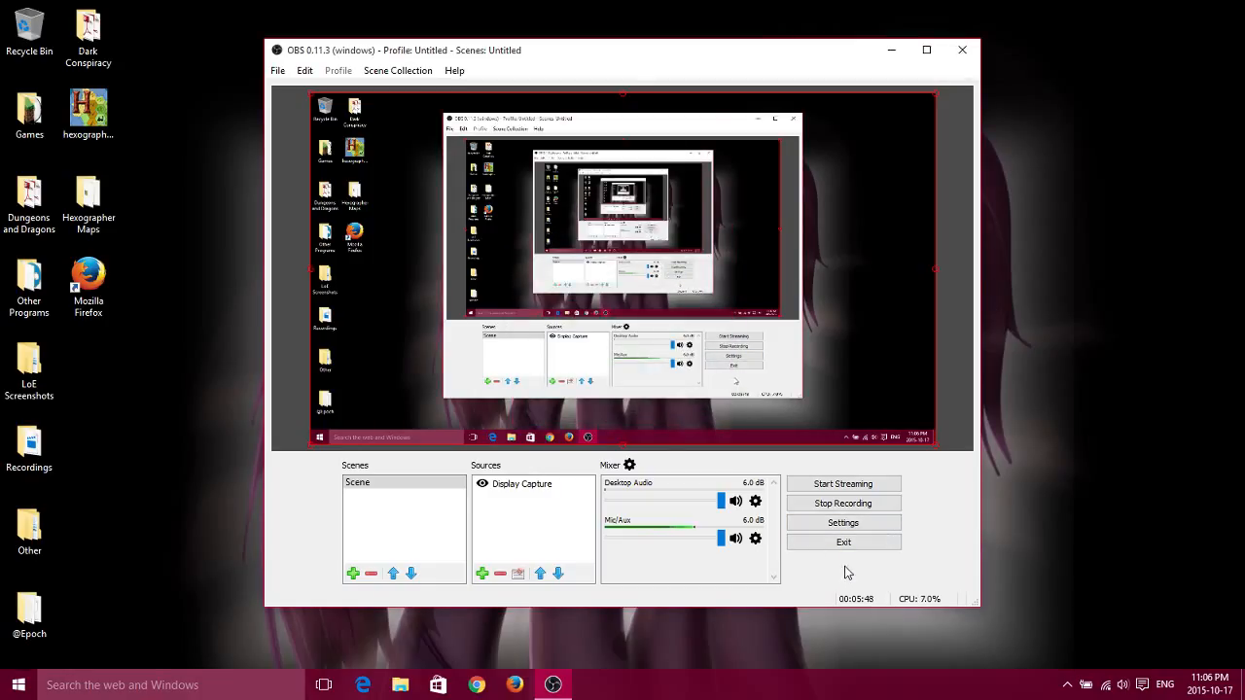